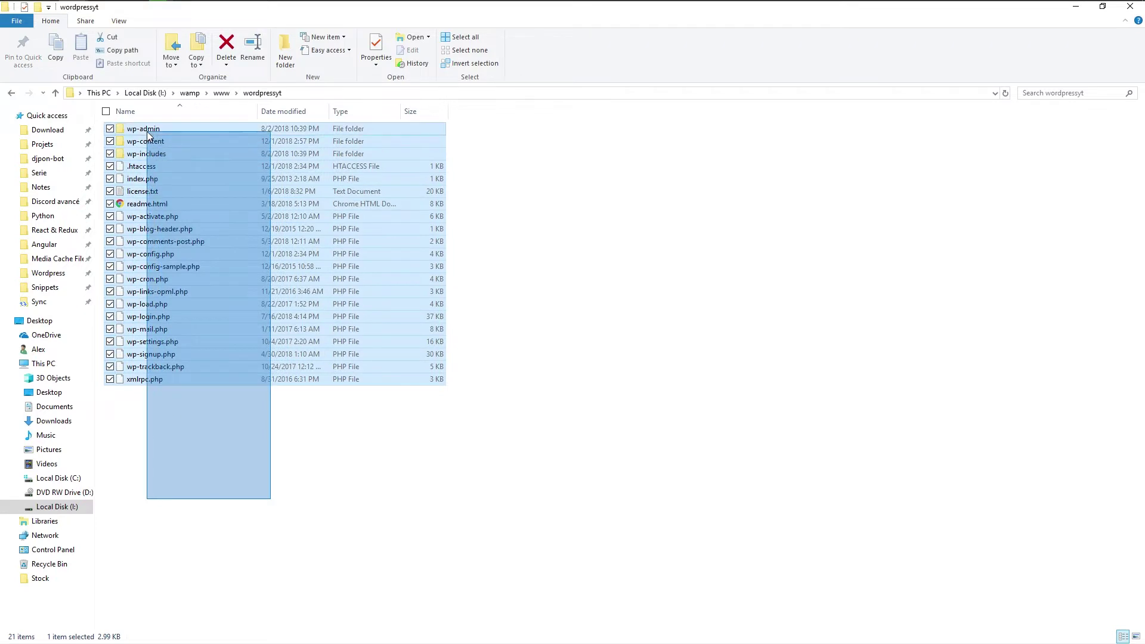
Delete the twentyfifteen, twentyseventeen and twentysixteen folders from the wordpressyt site's wp-content/themes folder
click(196, 434)
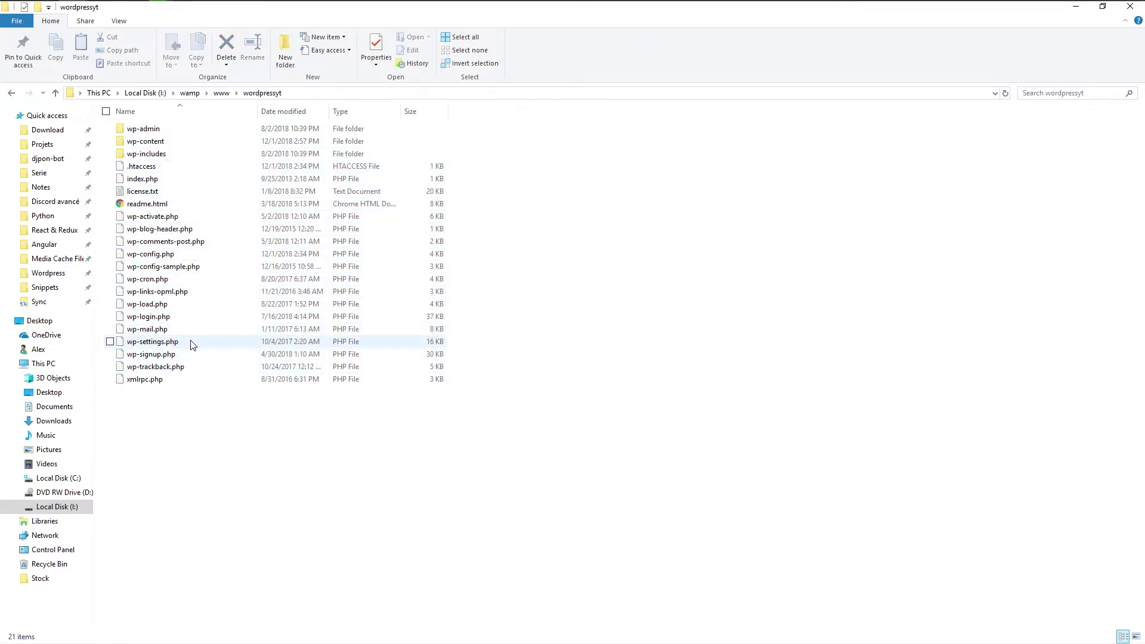
double_click(146, 142)
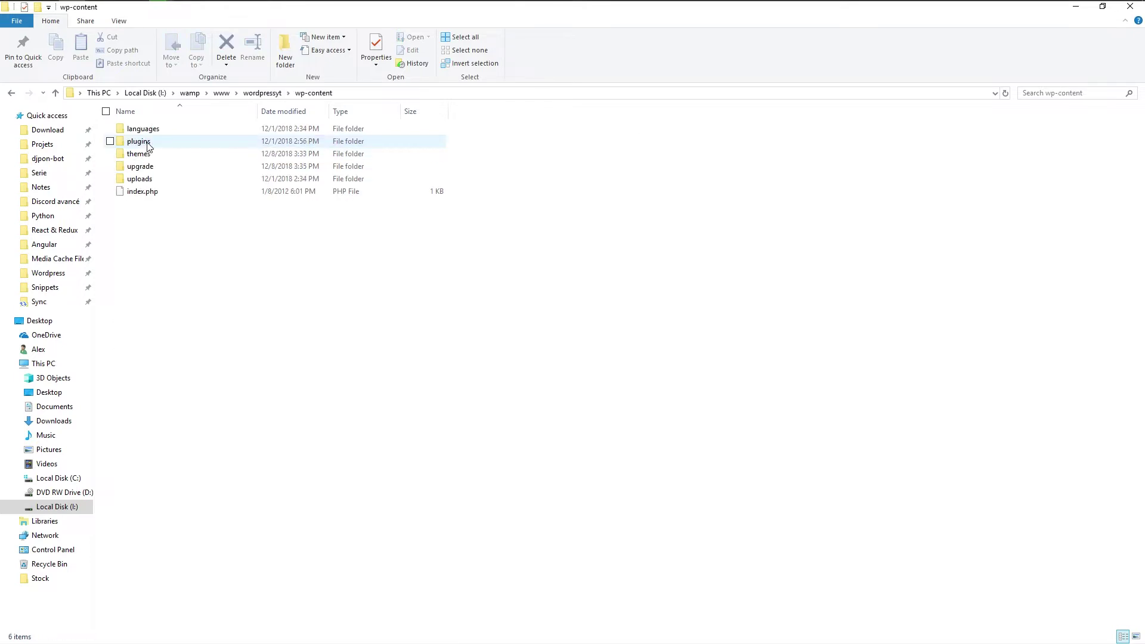
double_click(150, 155)
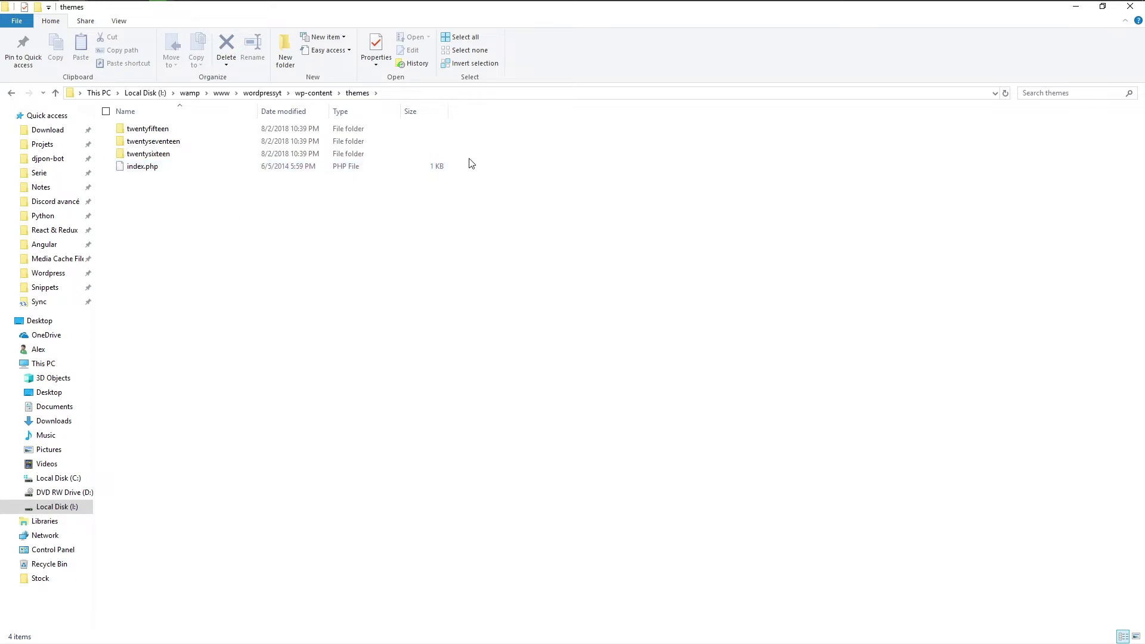
drag(472, 158, 192, 124)
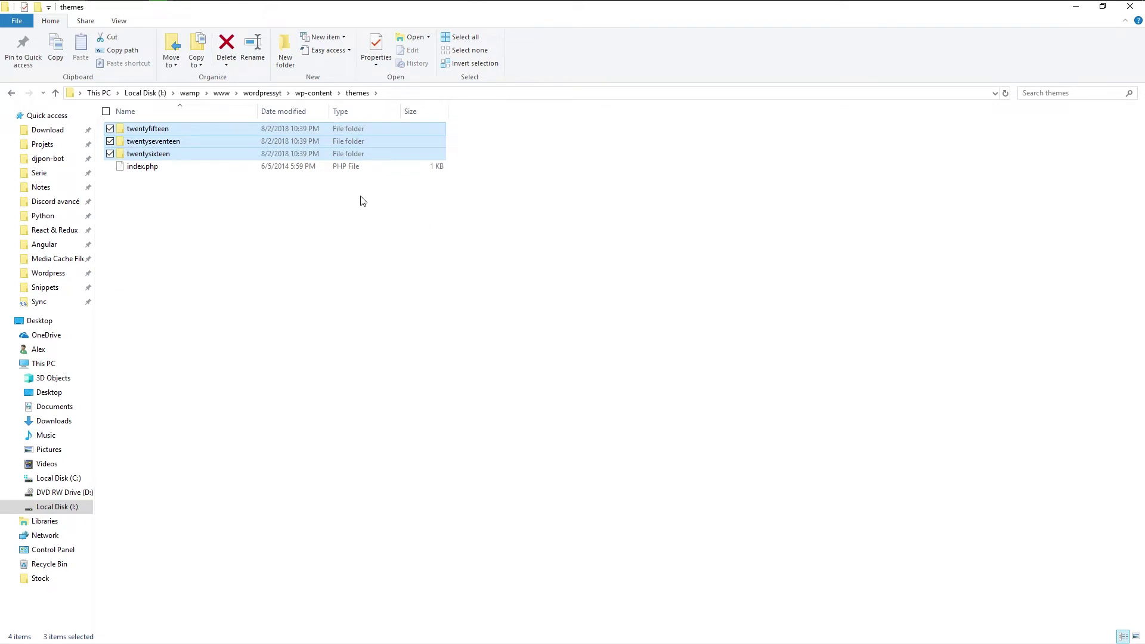
key(Delete)
Switch to the WordPress admin in Chrome and update the Classic Editor extension to version 1.1
mouse_move(169, 9)
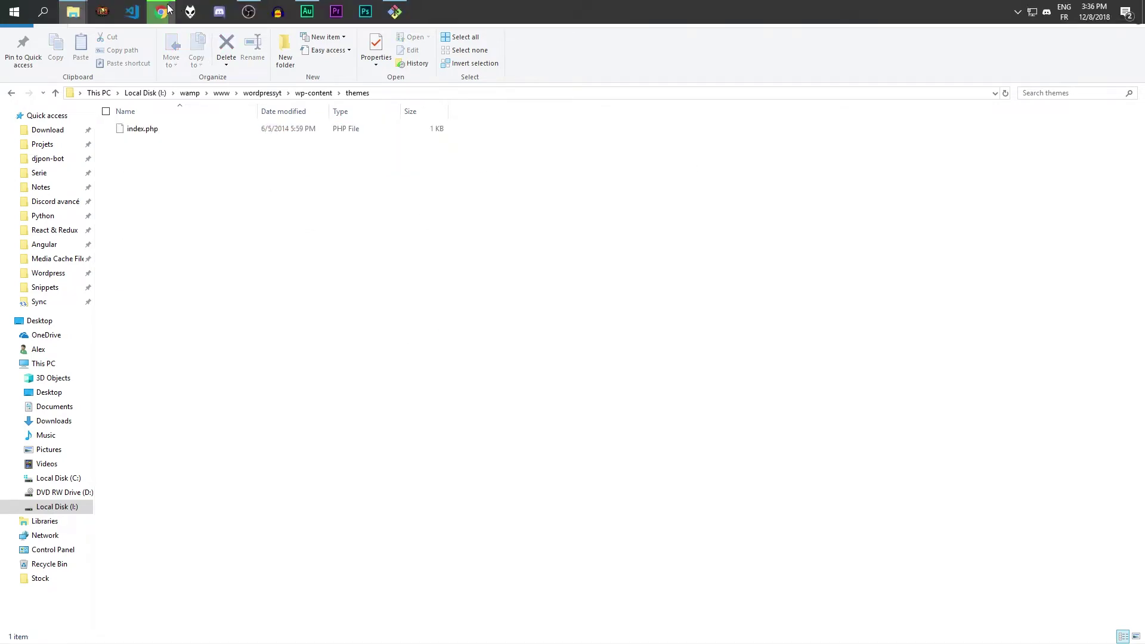
click(146, 77)
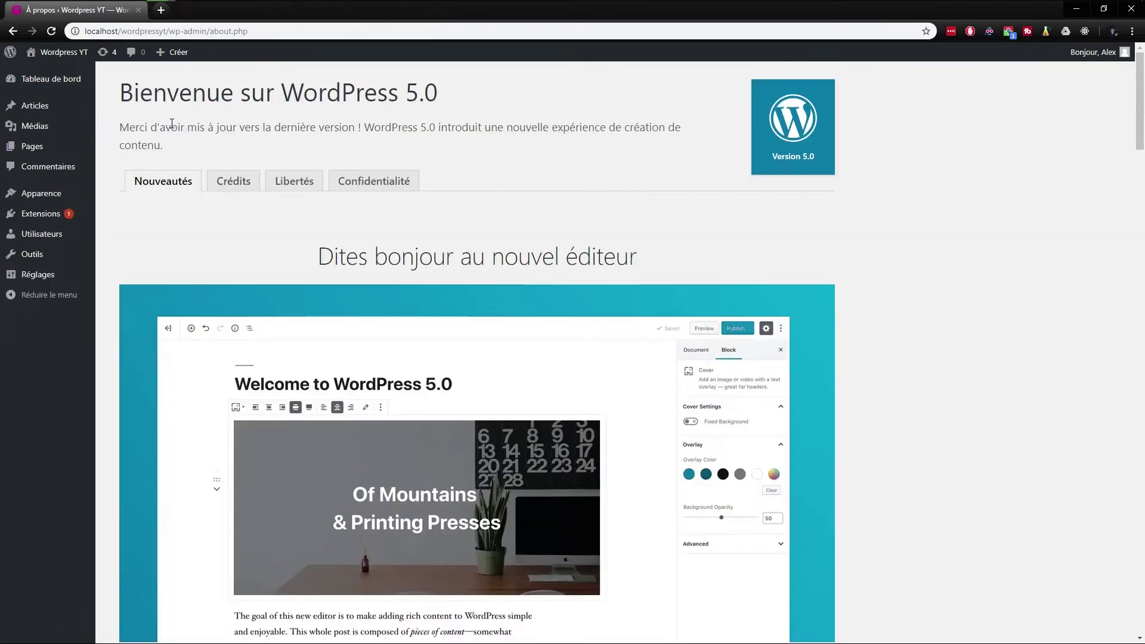
scroll(266, 276, down, 12)
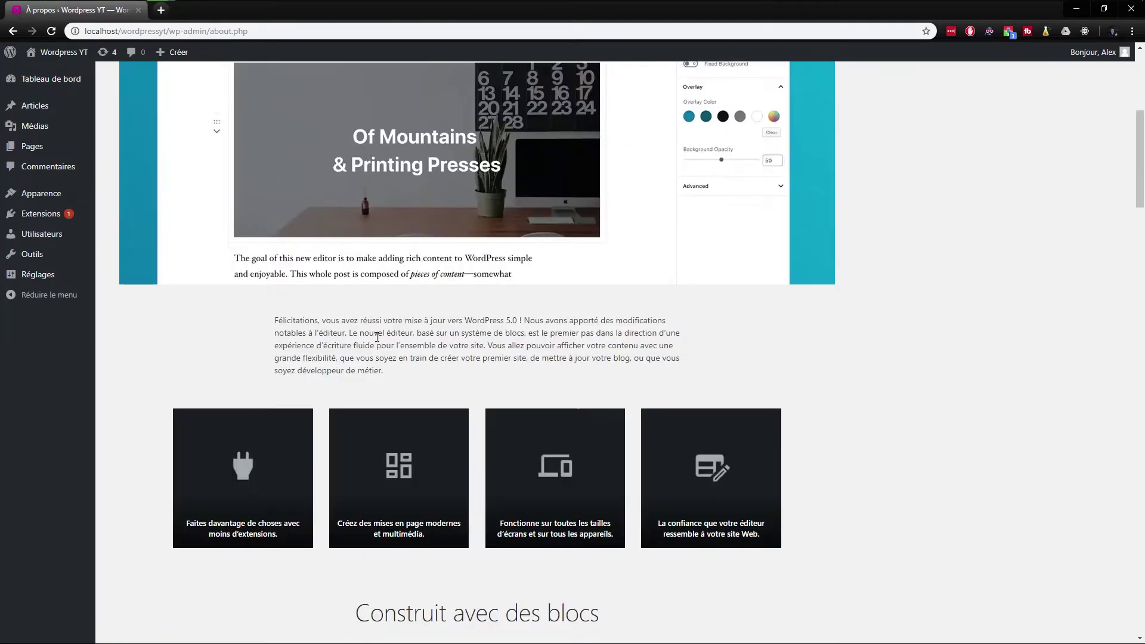
scroll(266, 277, down, 3)
scroll(167, 417, up, 15)
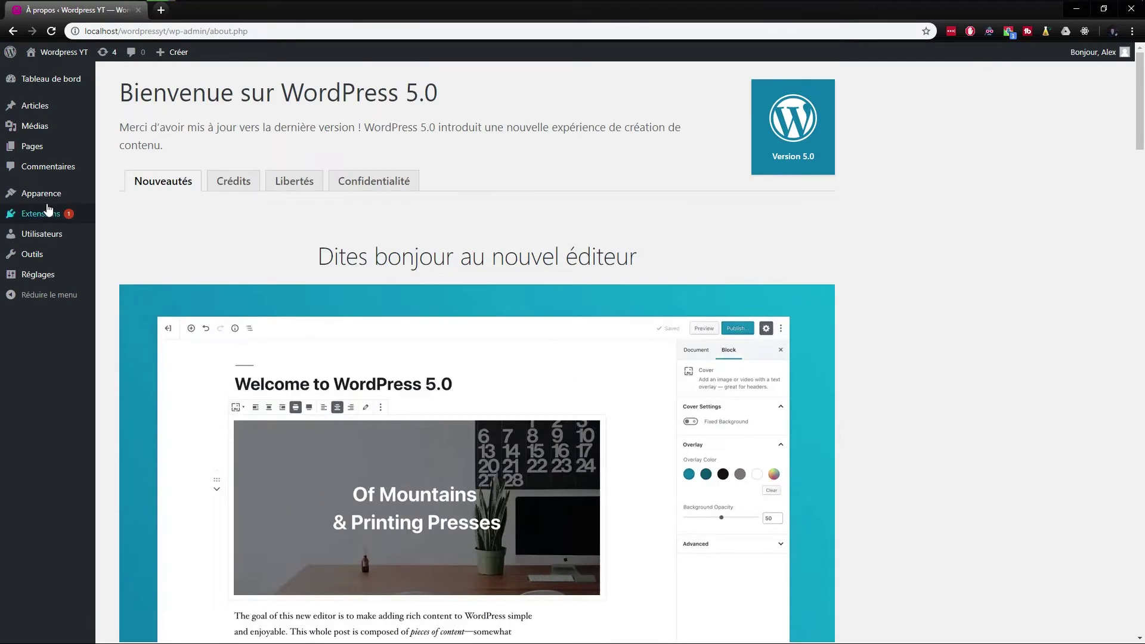
mouse_move(54, 214)
click(117, 220)
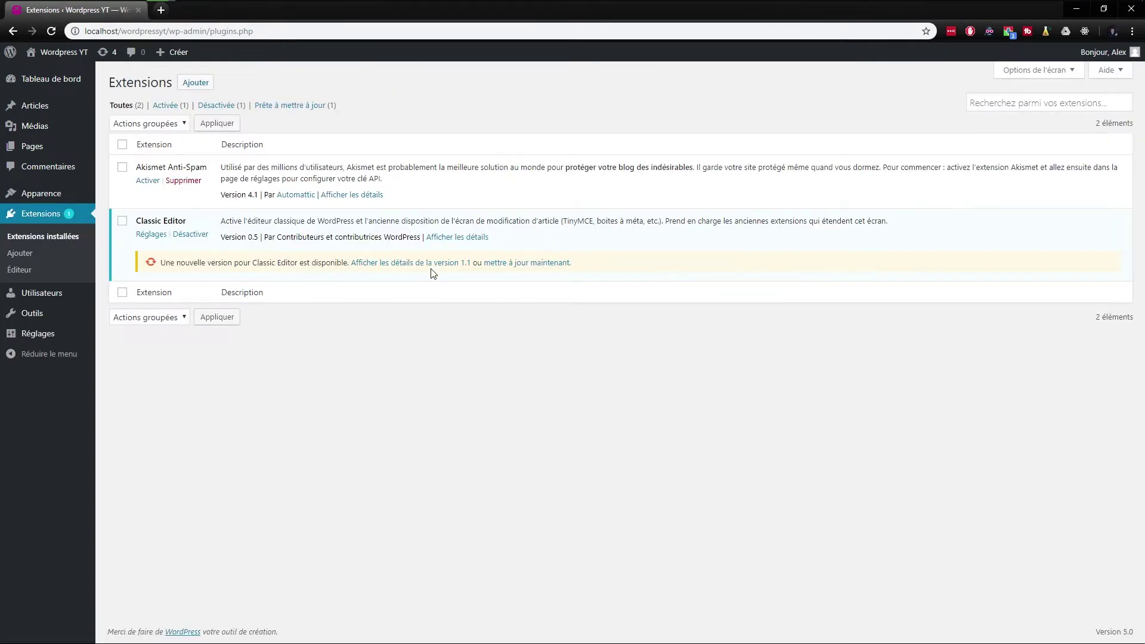
click(524, 263)
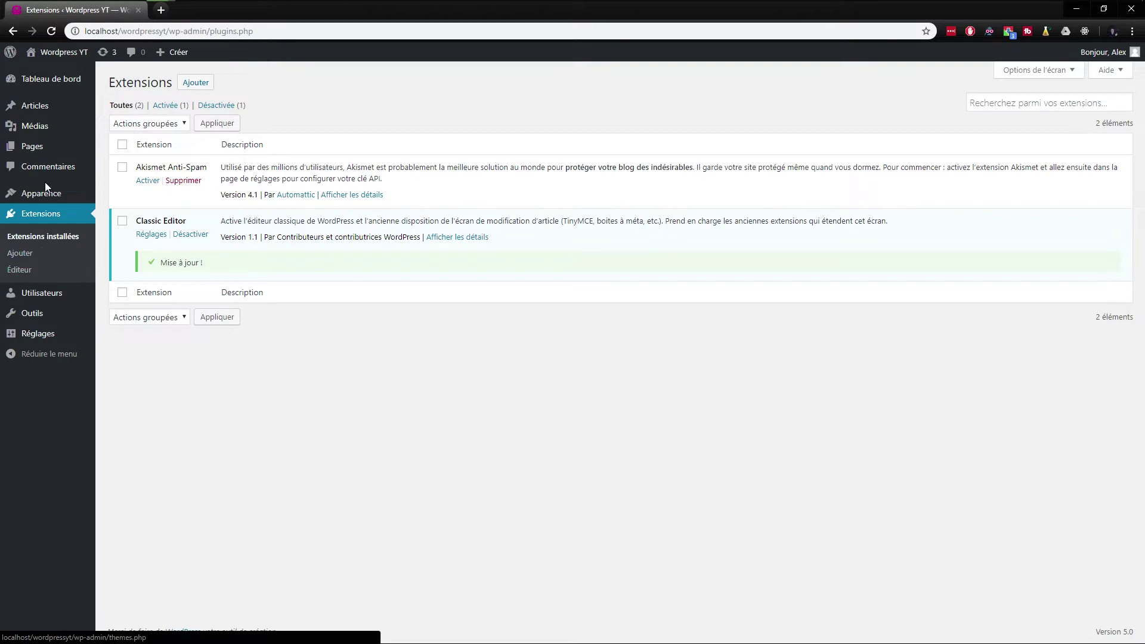
Check the themes folder for twentynineteen and activate the Twenty Nineteen theme in the WordPress admin
mouse_move(48, 195)
click(112, 199)
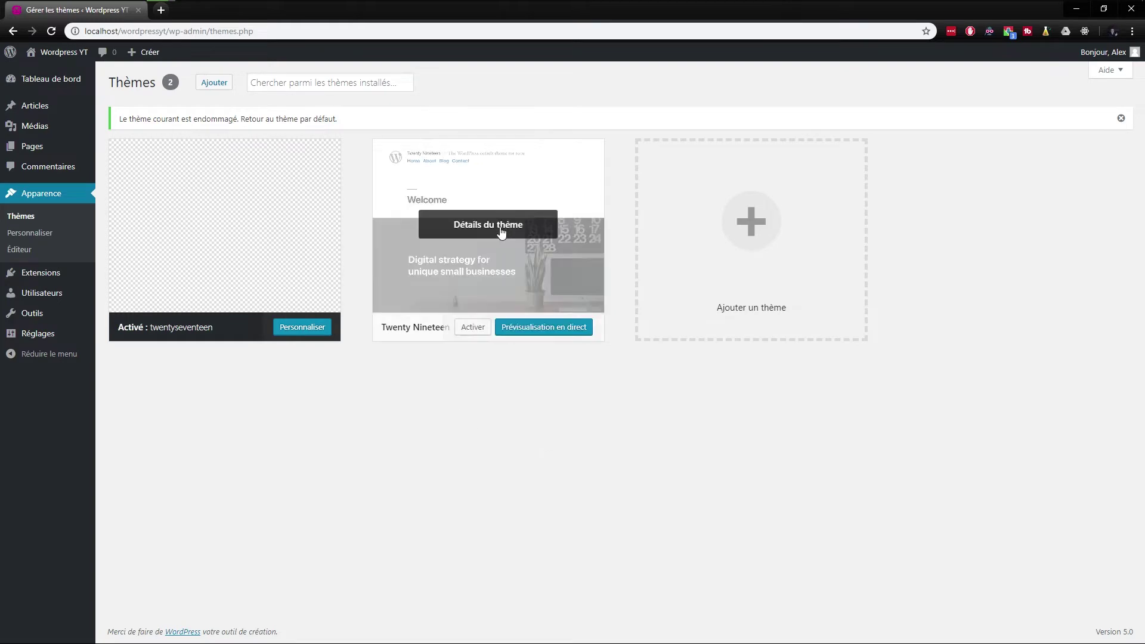
key(alt+Tab)
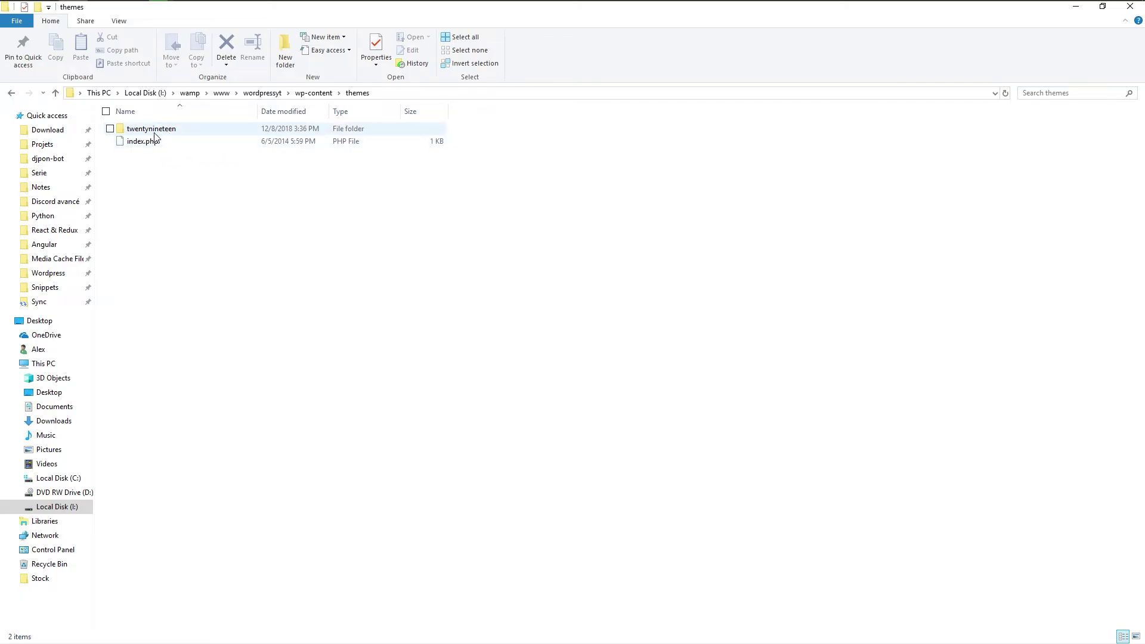
click(152, 12)
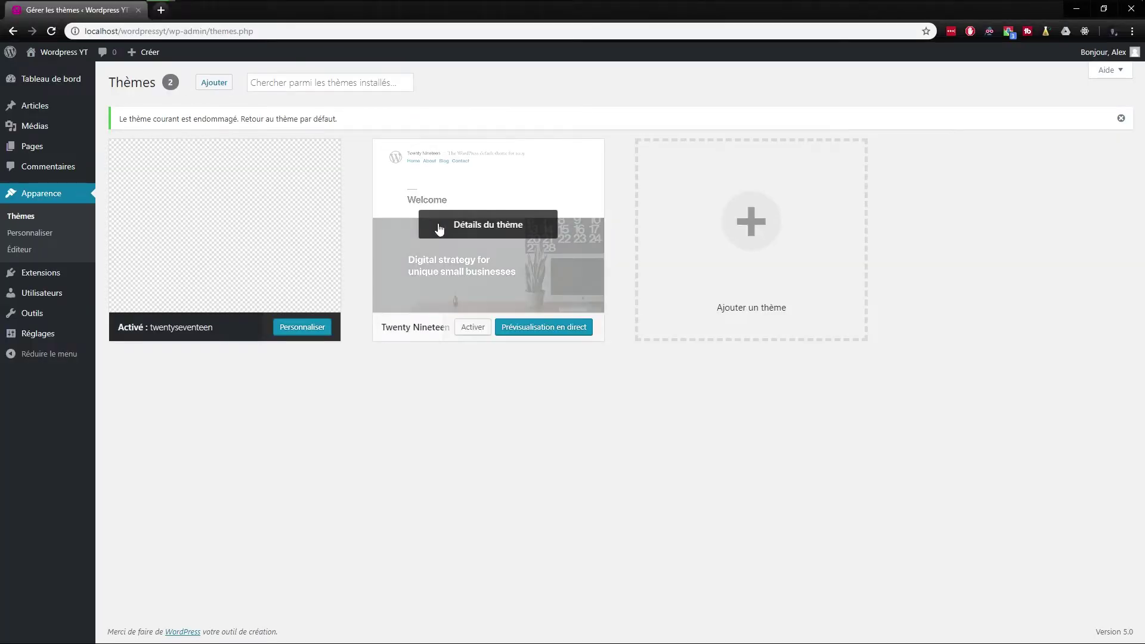
click(473, 327)
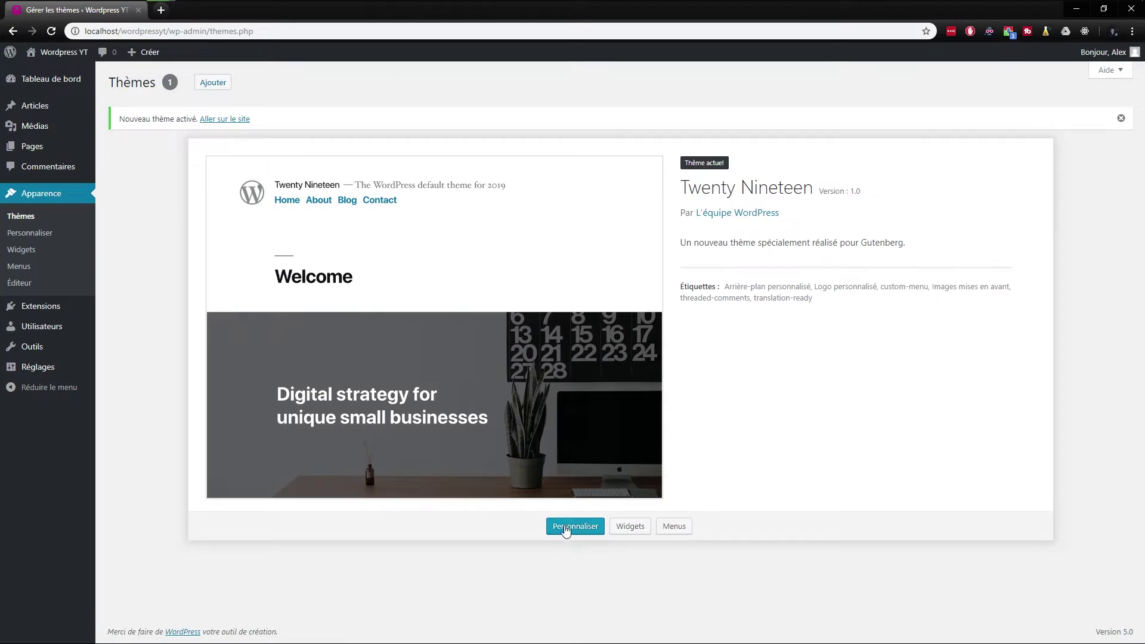
View the site's front page with the active theme in a separate tab, and close that tab
ctrl+shift+click(54, 73)
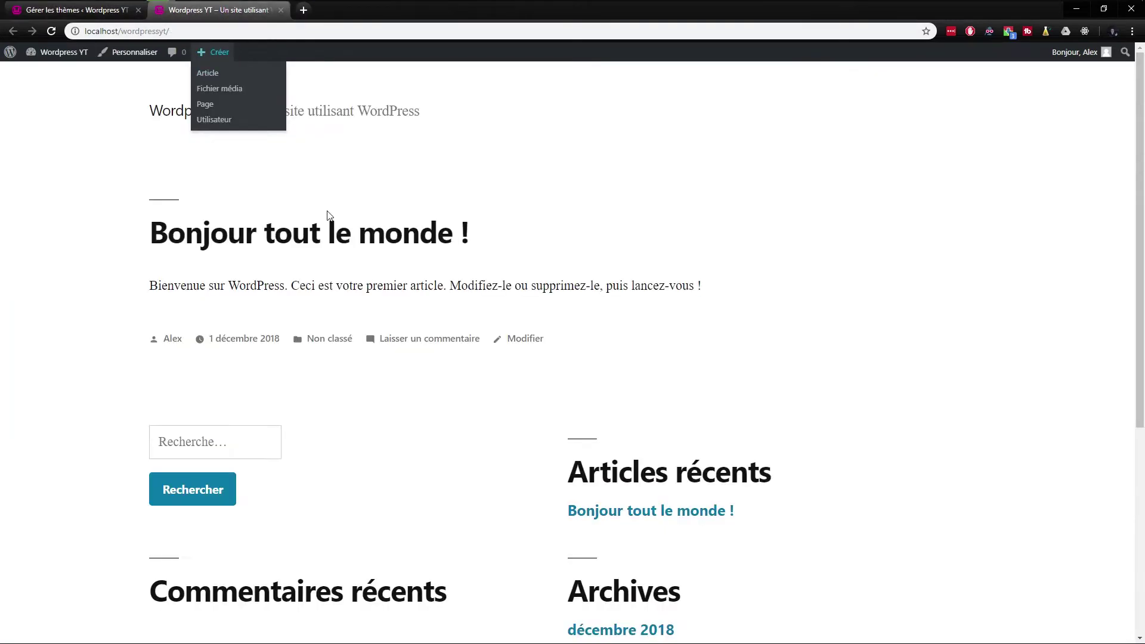
scroll(134, 312, down, 5)
scroll(88, 375, up, 5)
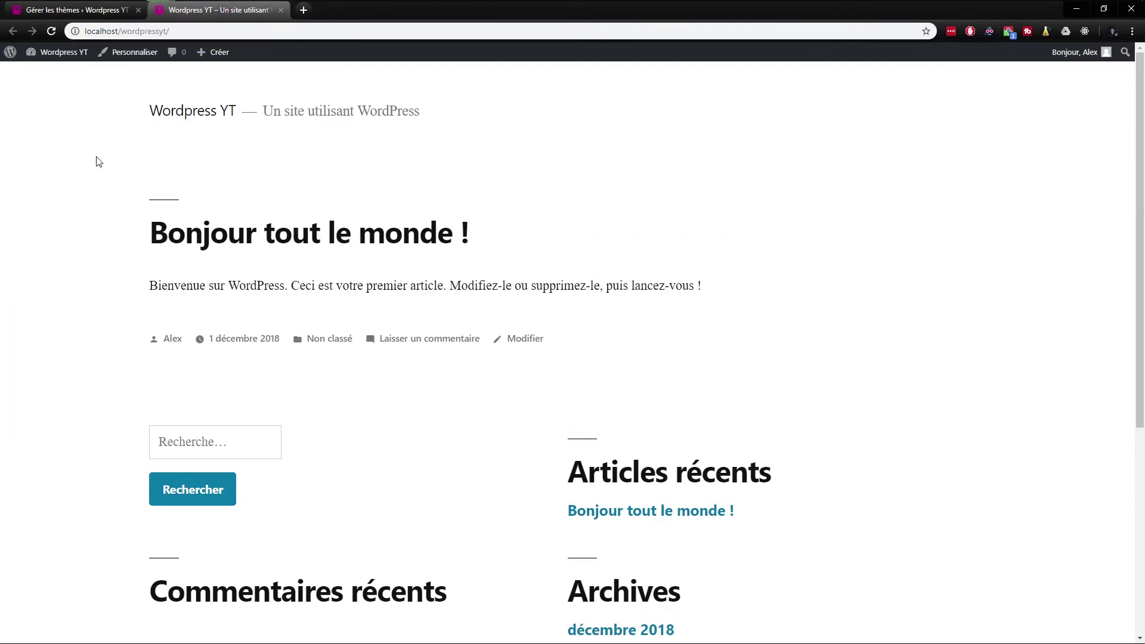
key(ctrl+w)
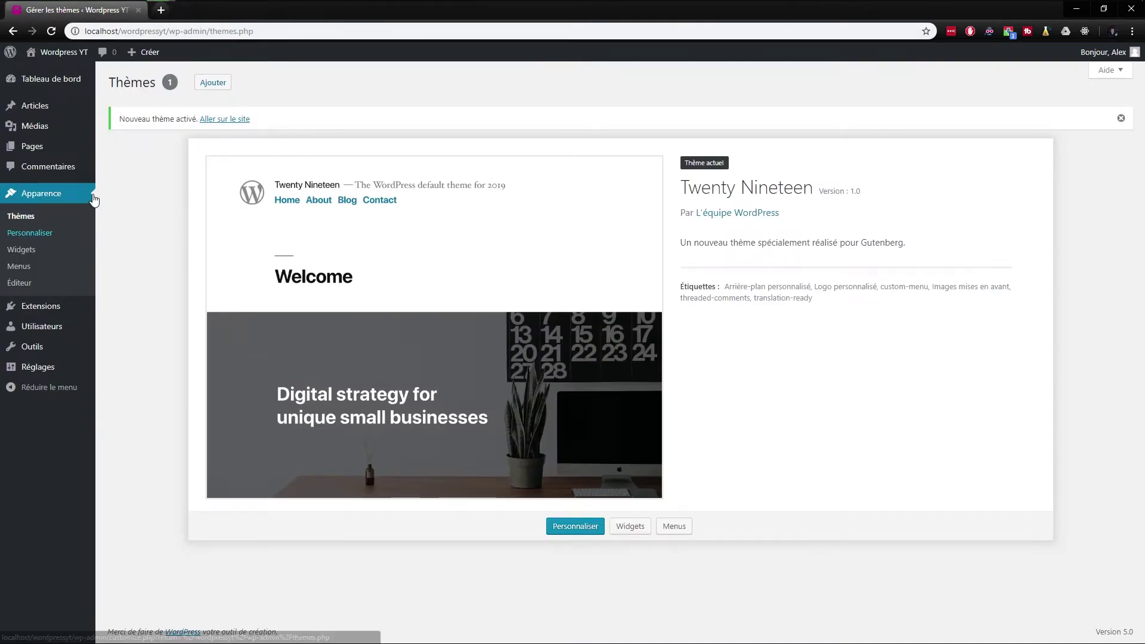
Switch to File Explorer and delete the twentynineteen folder from the themes folder
click(77, 9)
click(183, 113)
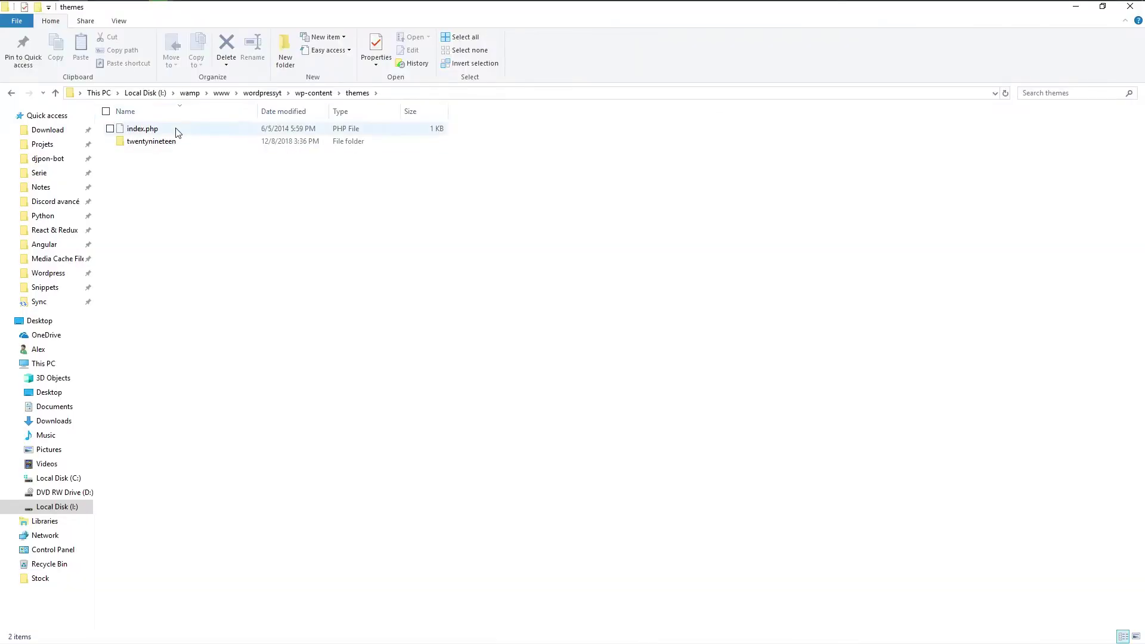
click(171, 140)
key(Delete)
Return to the WordPress admin in Chrome and open the page for adding new themes
click(161, 11)
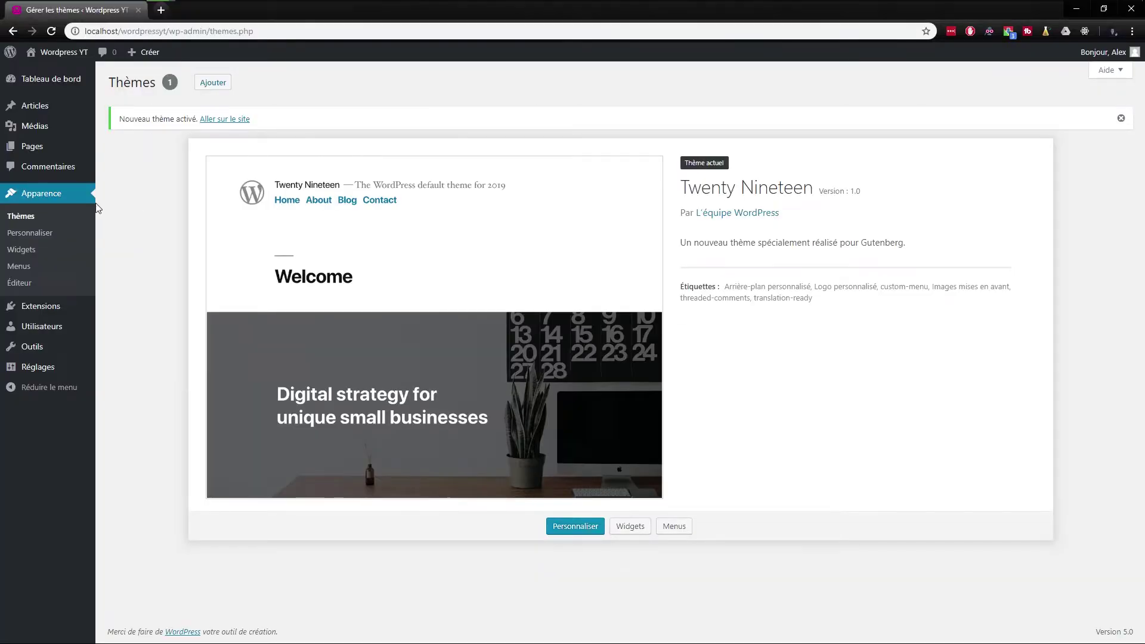
click(37, 218)
click(216, 83)
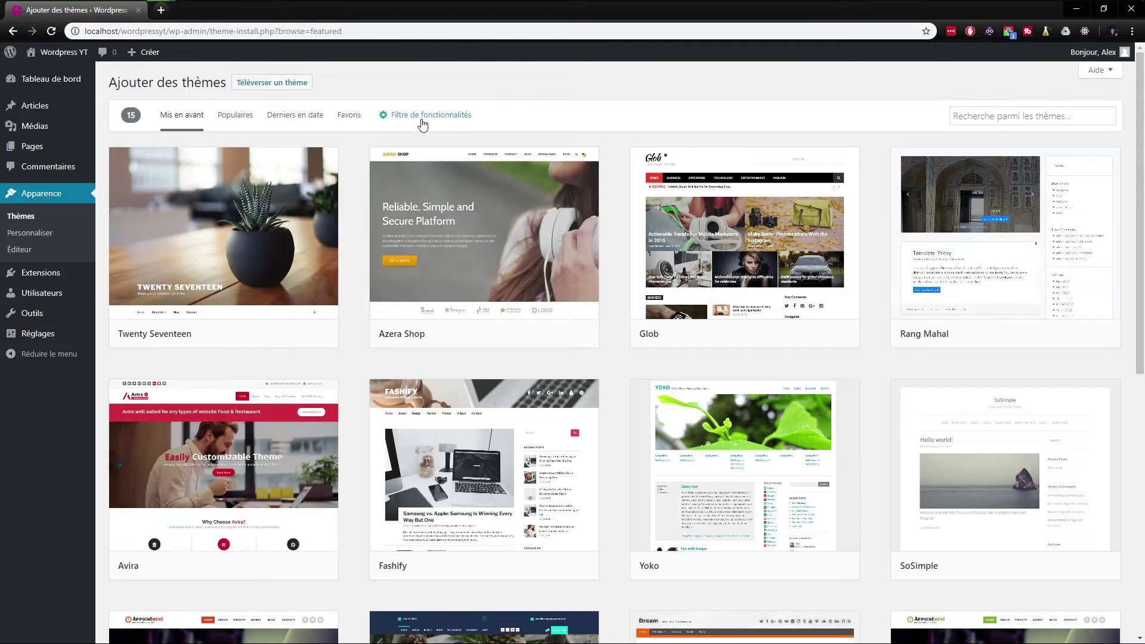
Filter the themes by Blog, Optimisé pour l'accessibilité, Personnalisation de l'en-tête, Logo personnalisé and Colonne latérale droite
click(413, 119)
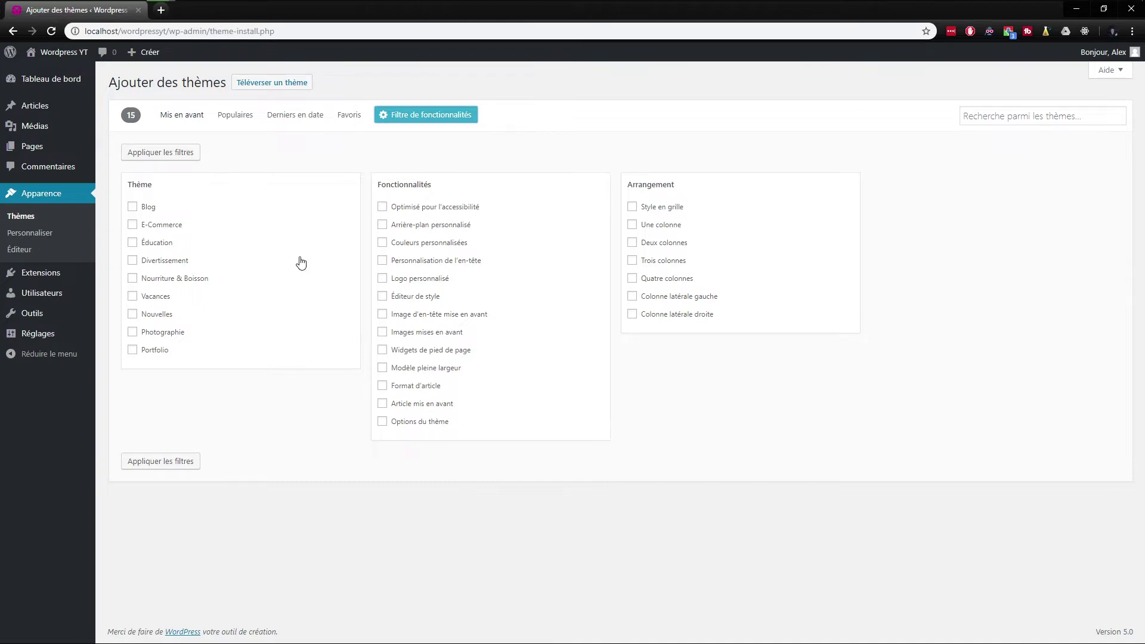
click(134, 207)
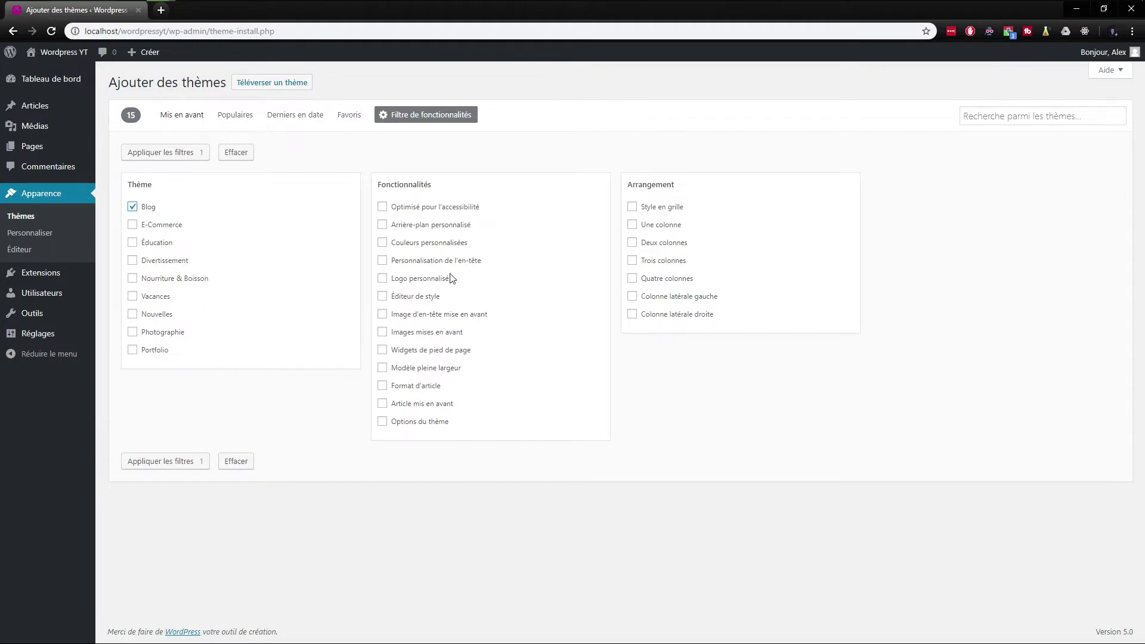
click(416, 262)
click(411, 279)
click(441, 209)
click(677, 318)
click(169, 465)
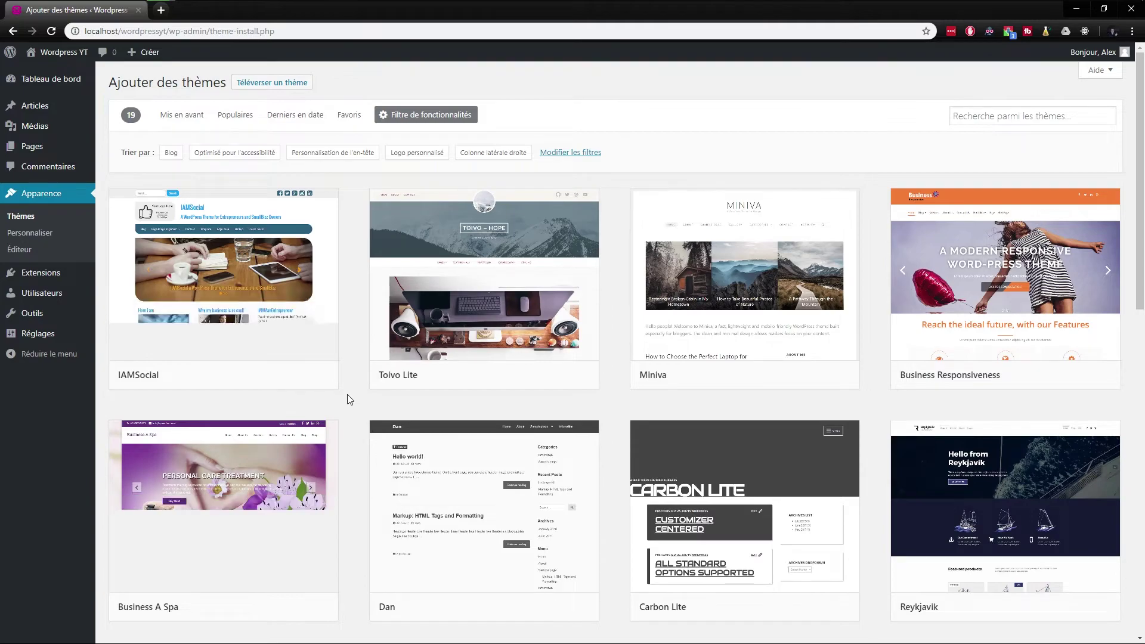
Look through the filtered themes and open the preview of IAMSocial
scroll(350, 398, down, 7)
scroll(358, 398, up, 7)
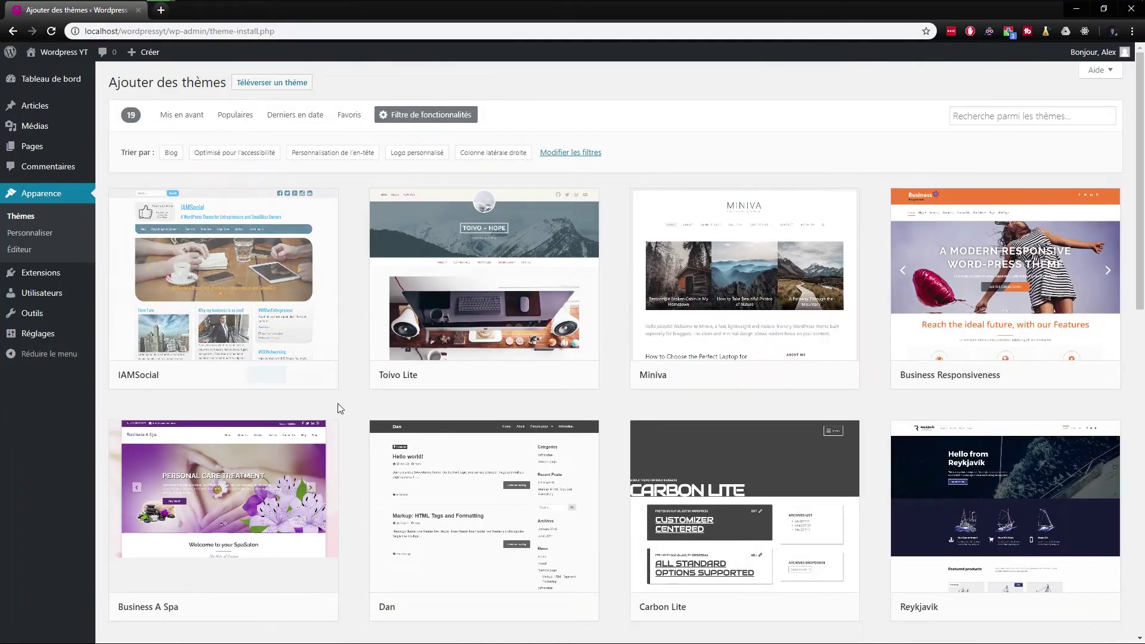
scroll(340, 403, down, 10)
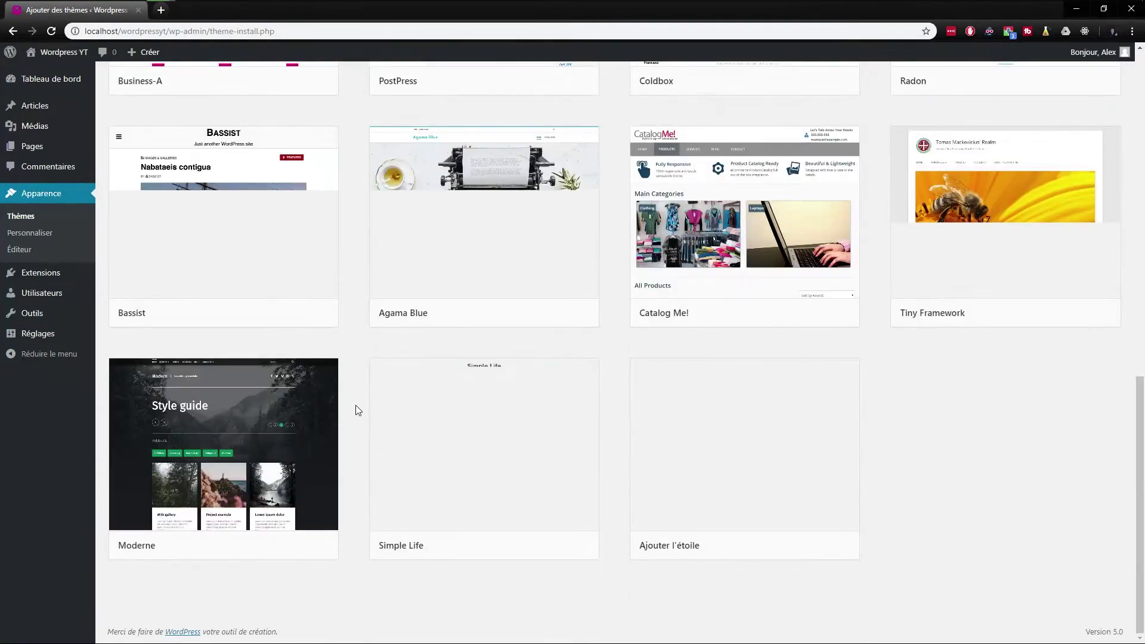
scroll(356, 387, up, 2)
scroll(356, 387, up, 8)
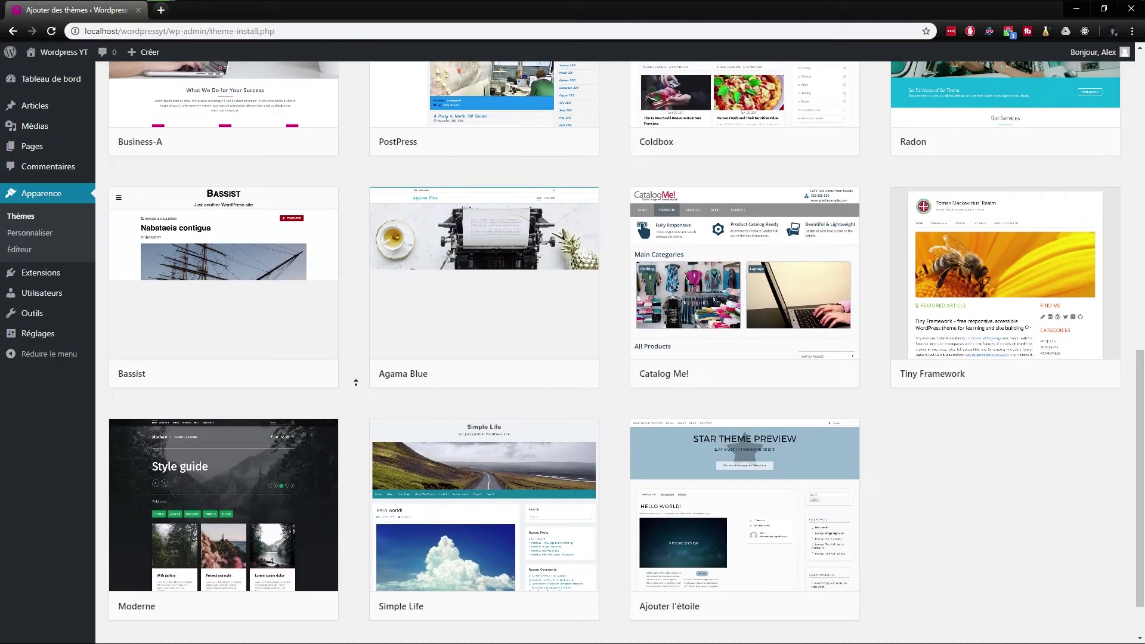
scroll(363, 424, up, 4)
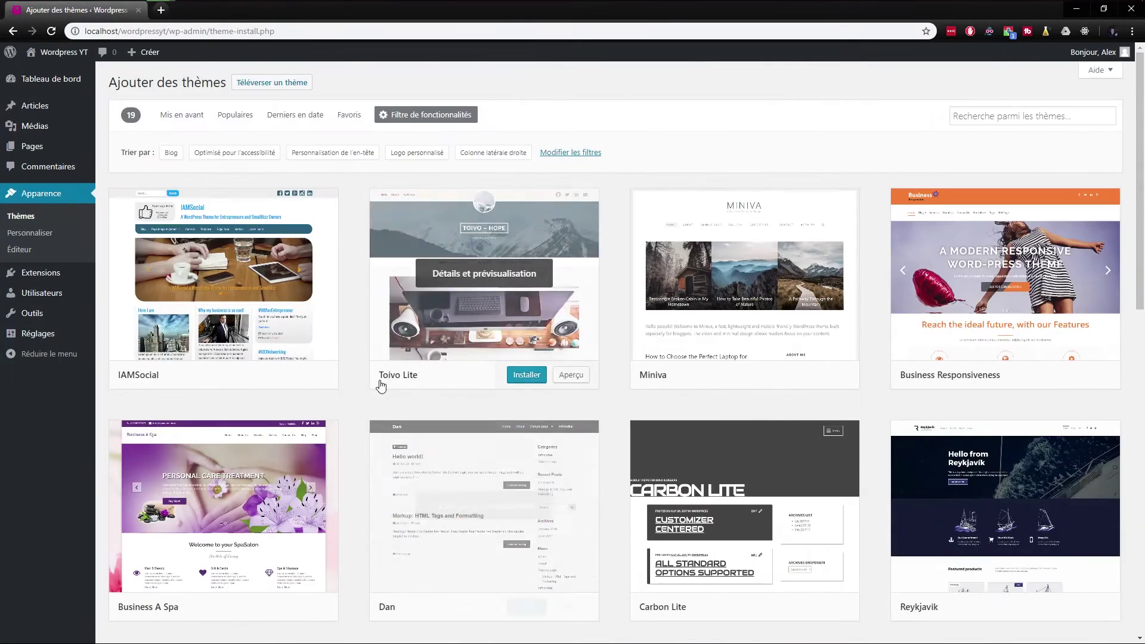
click(234, 277)
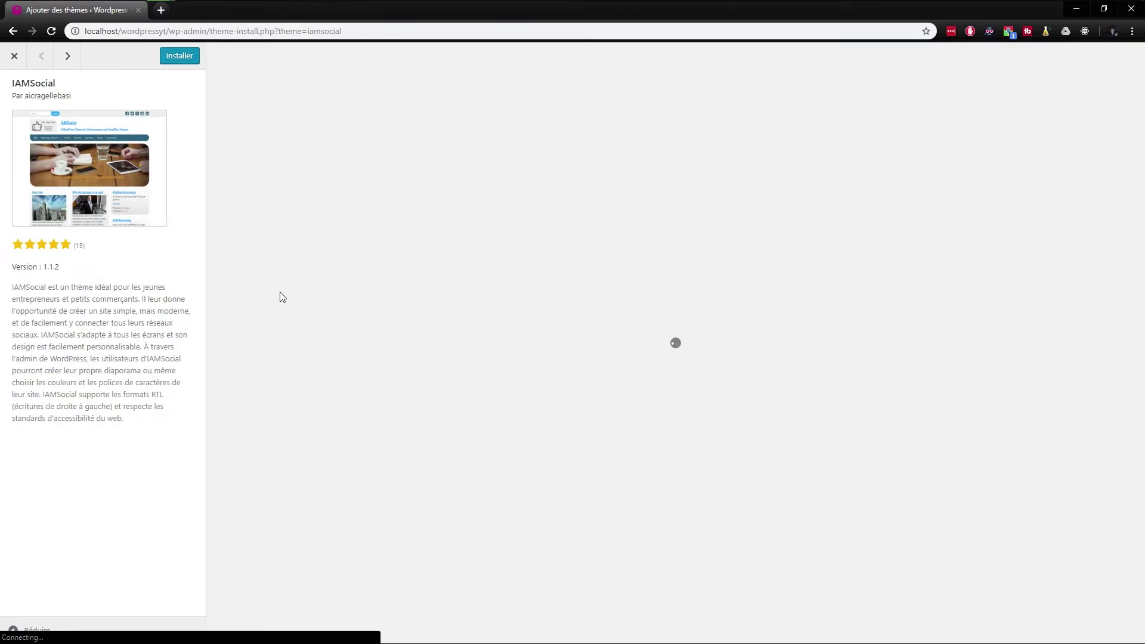
Compare IAMSocial's full-size screenshot in a separate tab with its theme preview, and close the screenshot tab
right_click(83, 160)
click(119, 164)
click(212, 9)
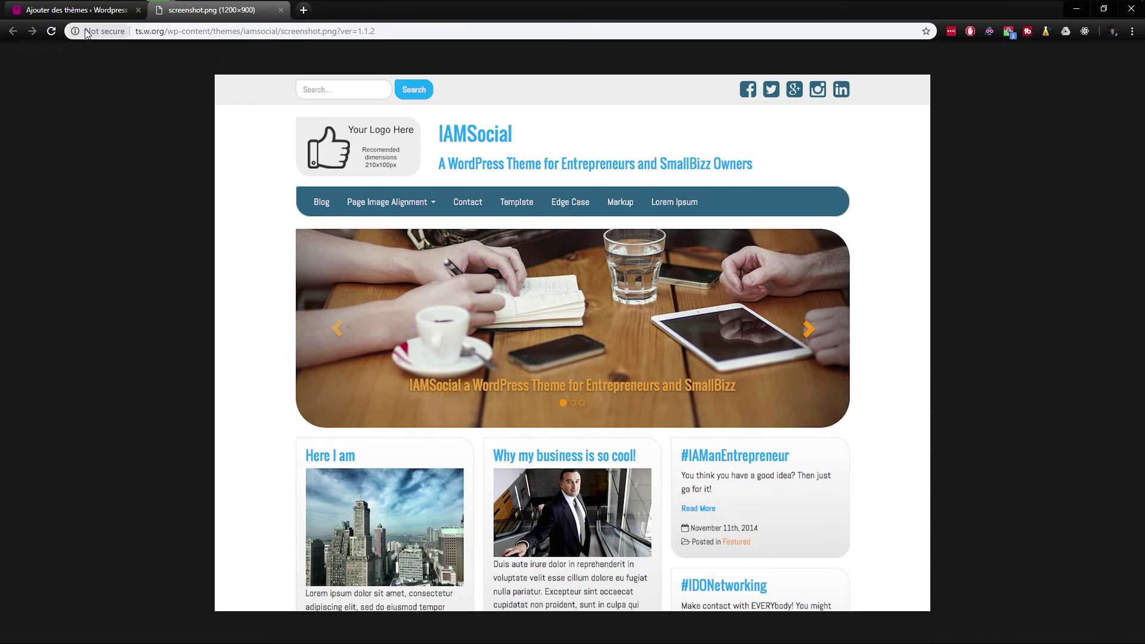
key(ctrl+shift+Tab)
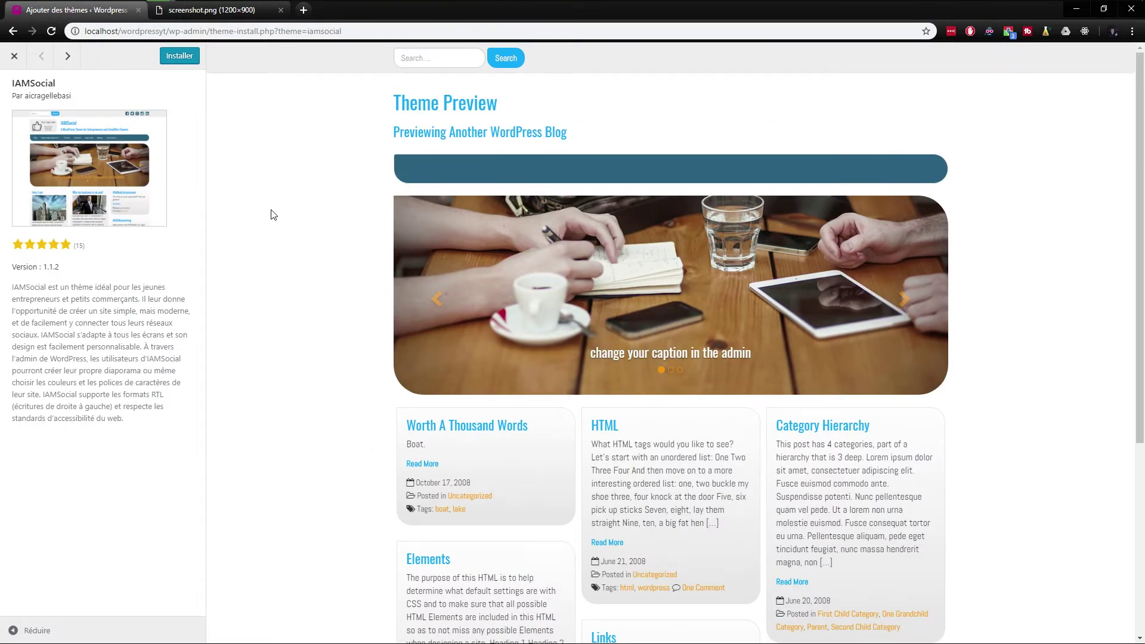
click(216, 9)
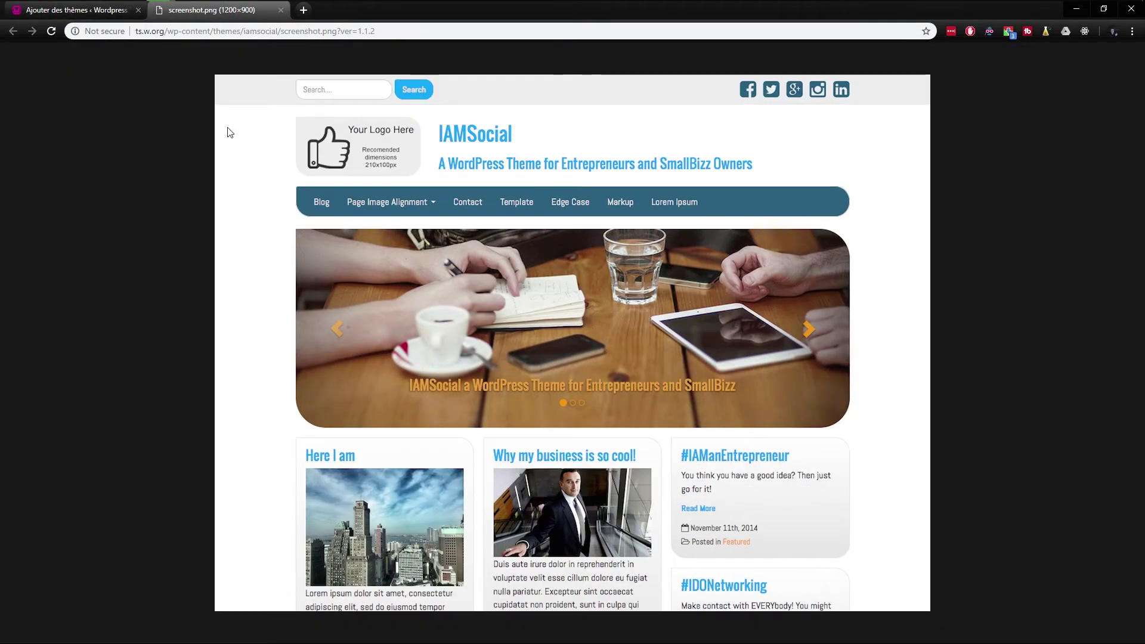
middle_click(198, 14)
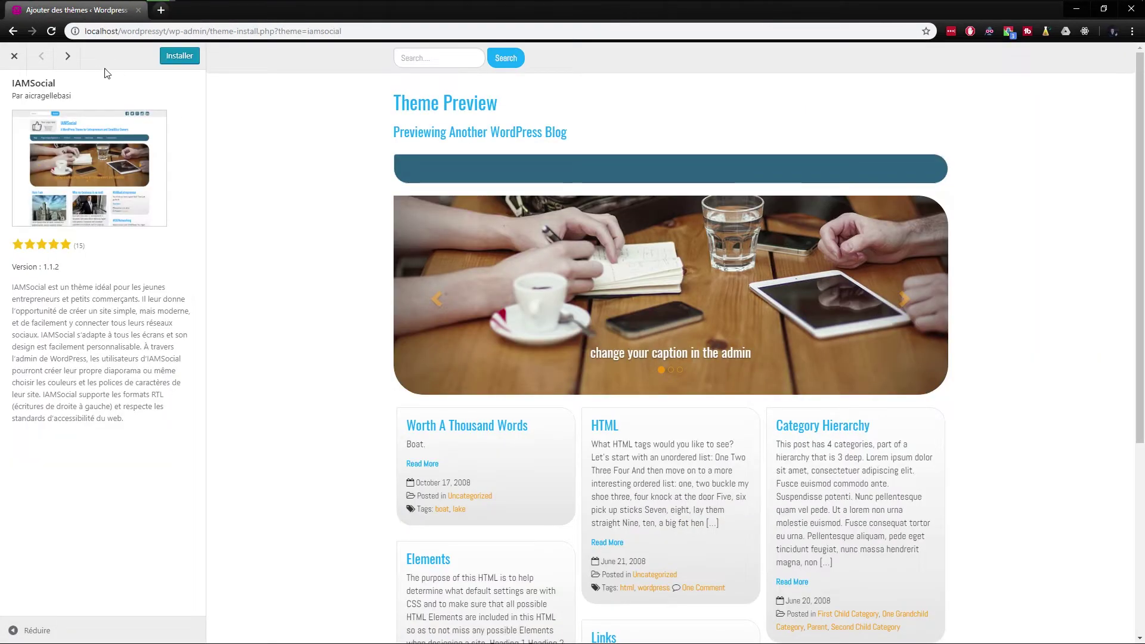
View the Toivo Lite theme's screenshot at full size in a separate tab, close it, and move on to the Miniva preview
click(67, 56)
right_click(96, 161)
click(127, 169)
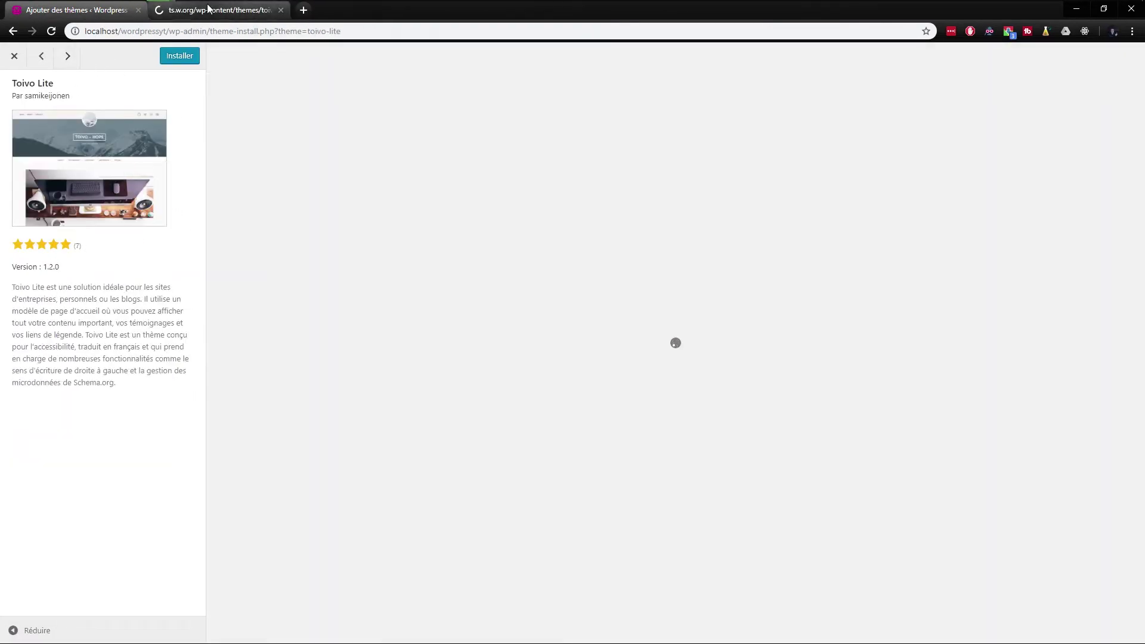
click(209, 9)
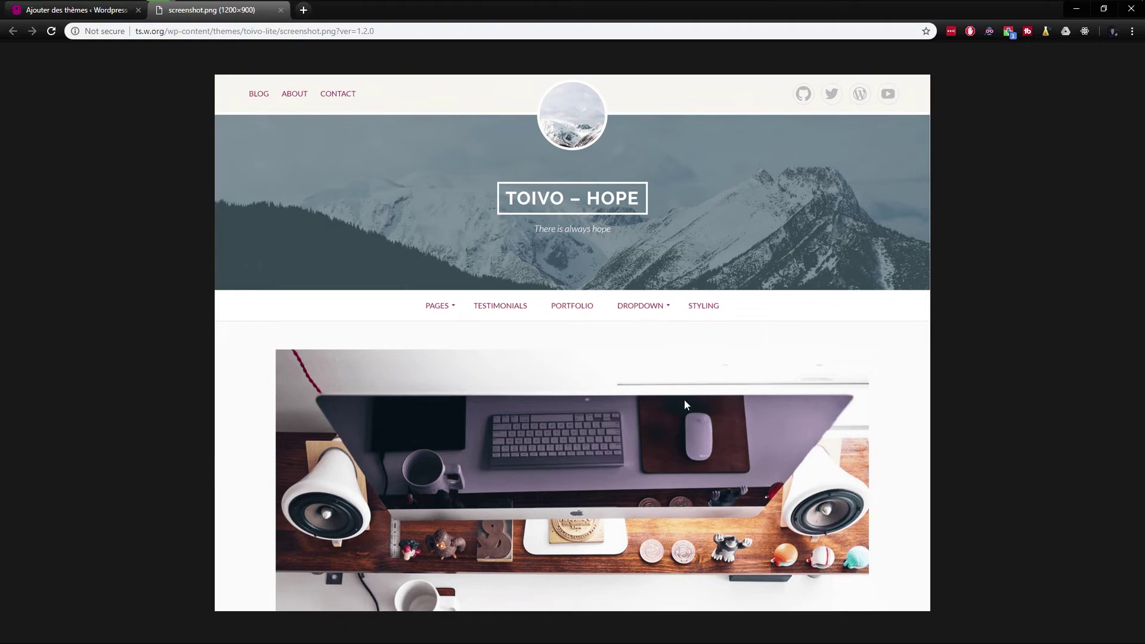
middle_click(204, 19)
click(69, 56)
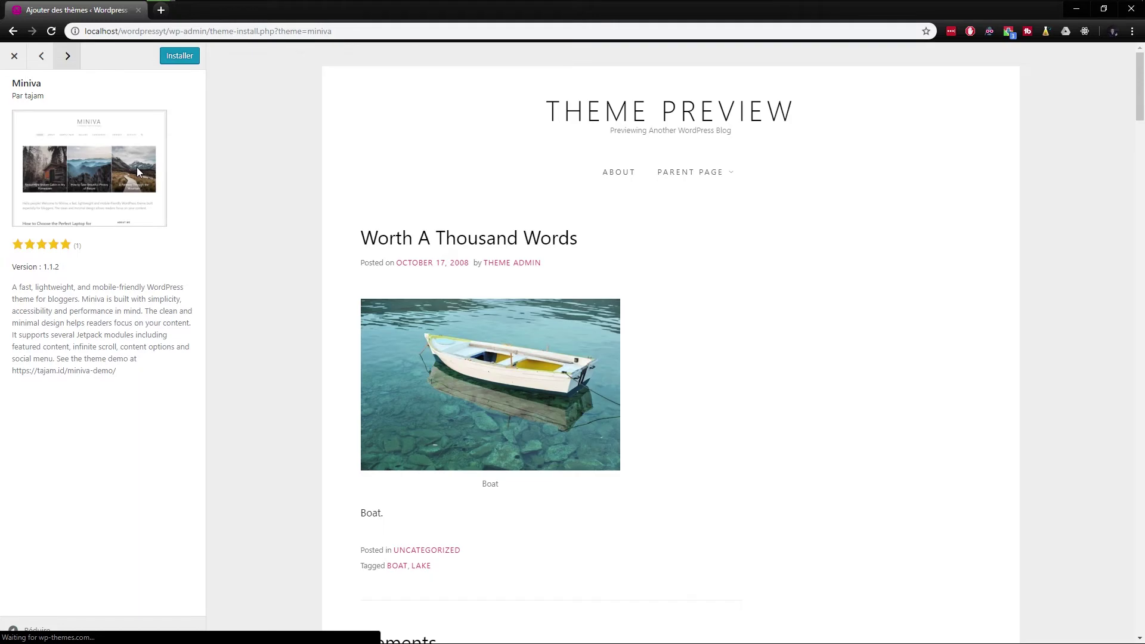
View the Miniva theme's screenshot at full size in a separate tab and close that tab
right_click(137, 167)
click(169, 176)
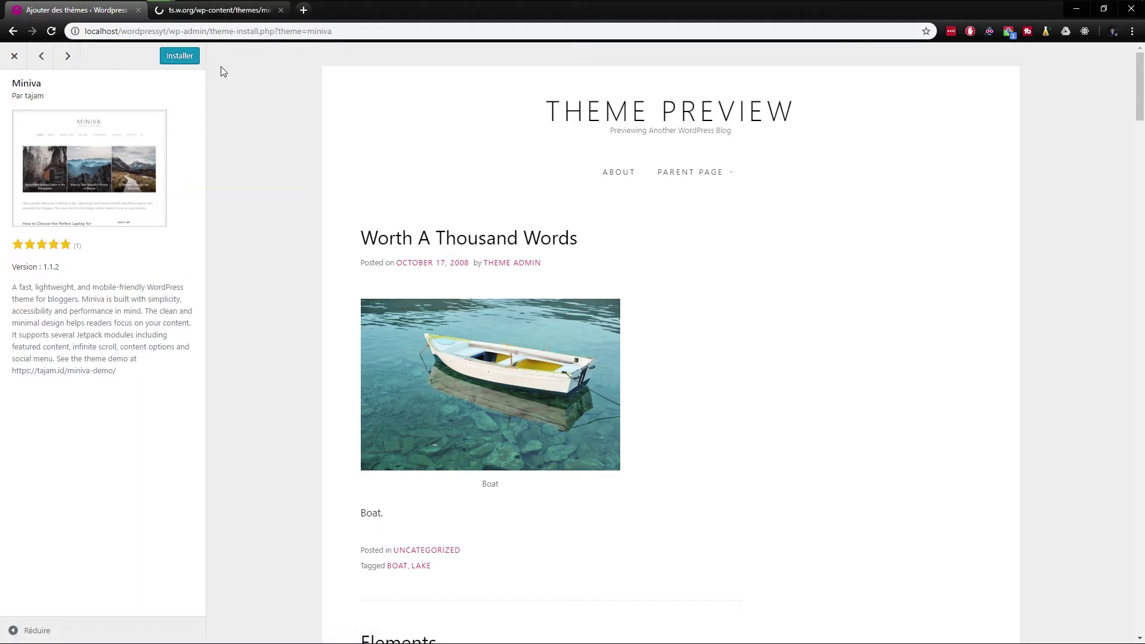
click(221, 12)
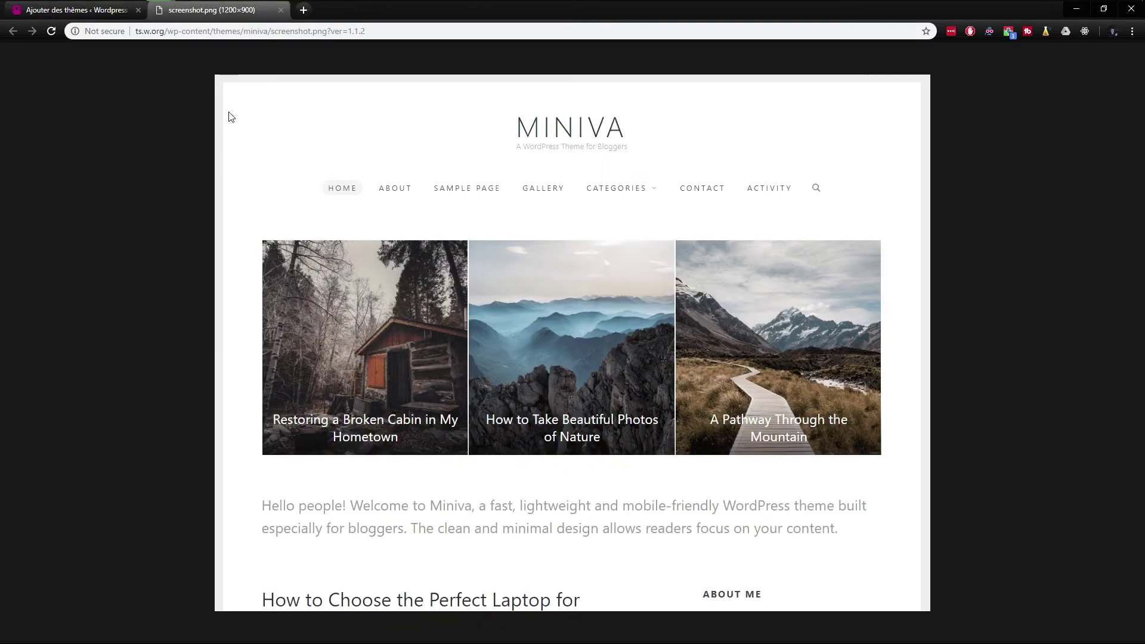
key(ctrl+w)
Browse the next theme previews up to Carbon Lite, view its full-size screenshot in a separate tab, and close that tab
click(67, 56)
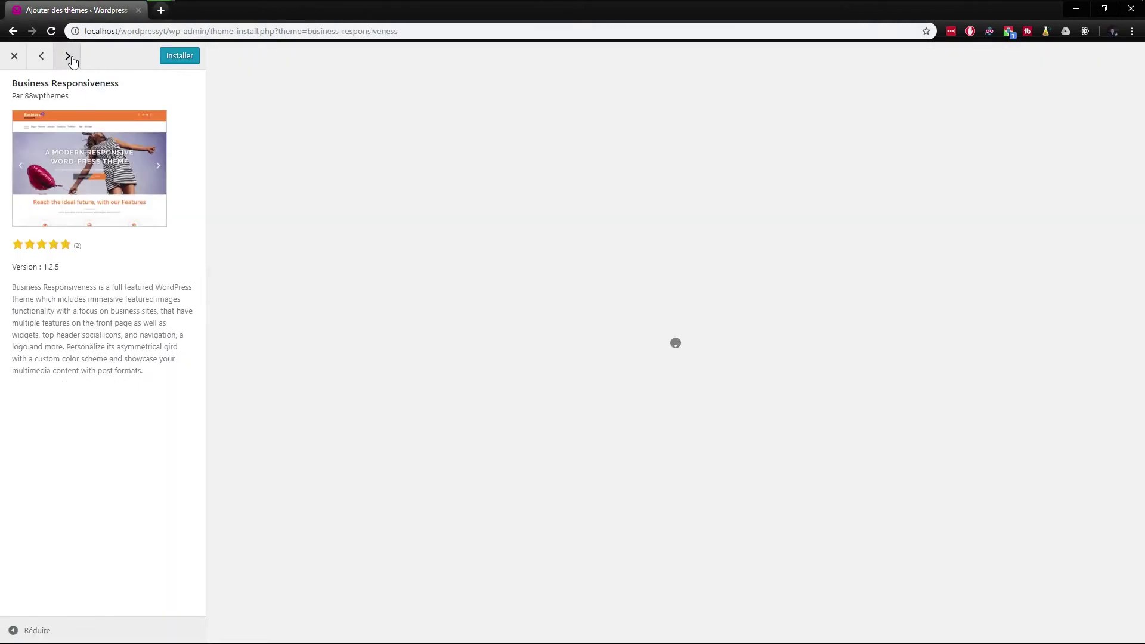
click(71, 62)
click(68, 57)
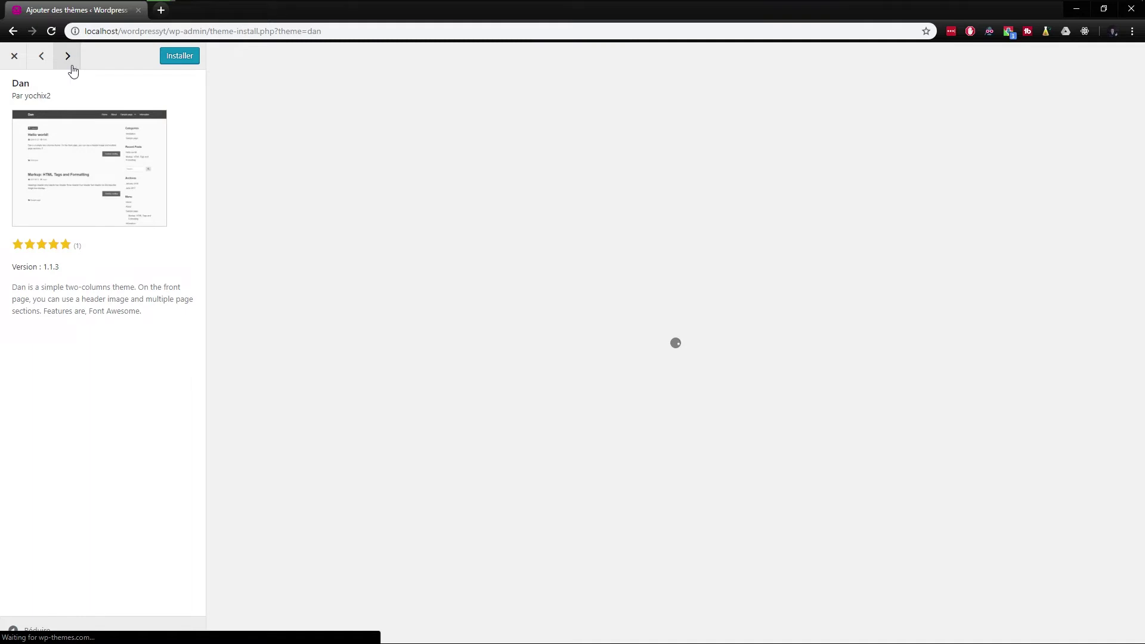
click(68, 58)
right_click(67, 139)
click(98, 147)
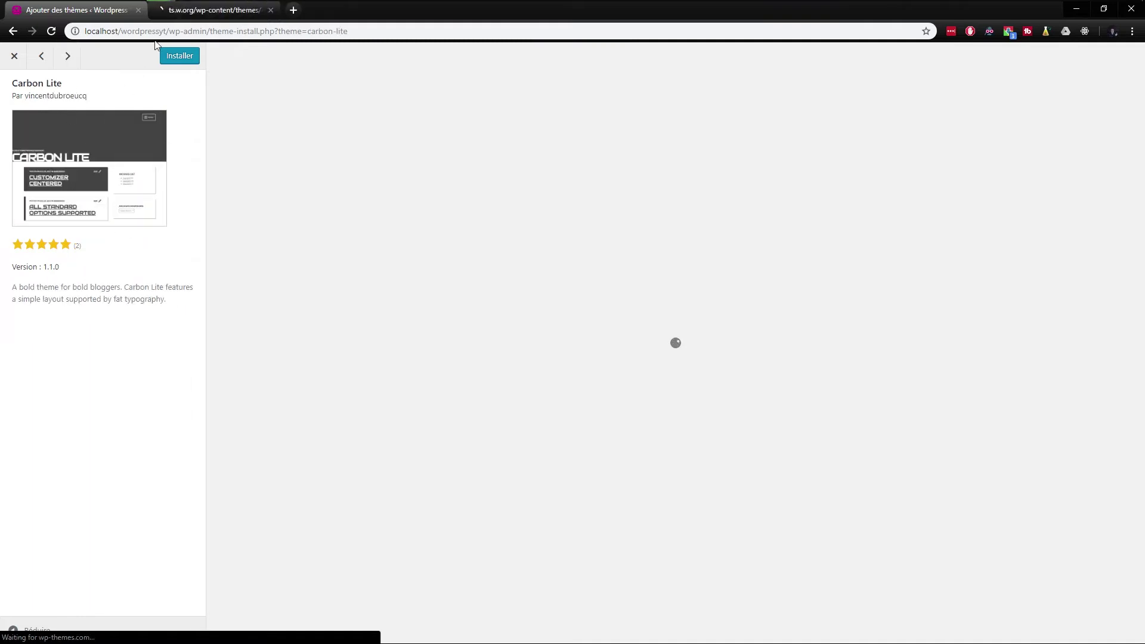
click(195, 10)
middle_click(195, 11)
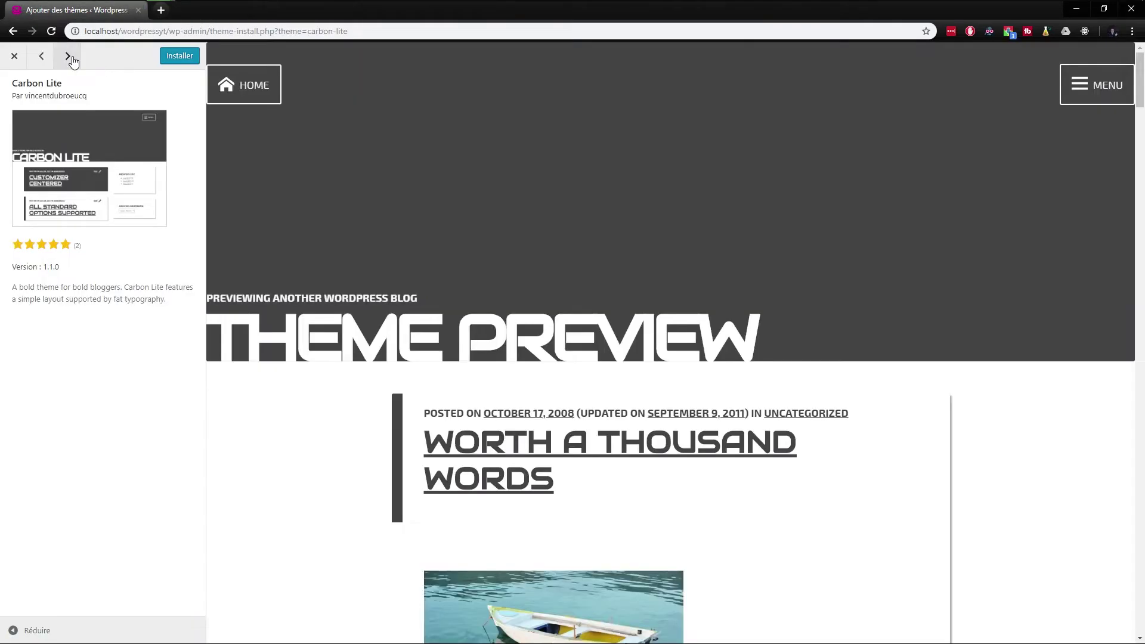
Move on to the Reykjavik preview, view its screenshot at full size in a separate tab, and close that tab
click(68, 57)
right_click(67, 155)
click(98, 164)
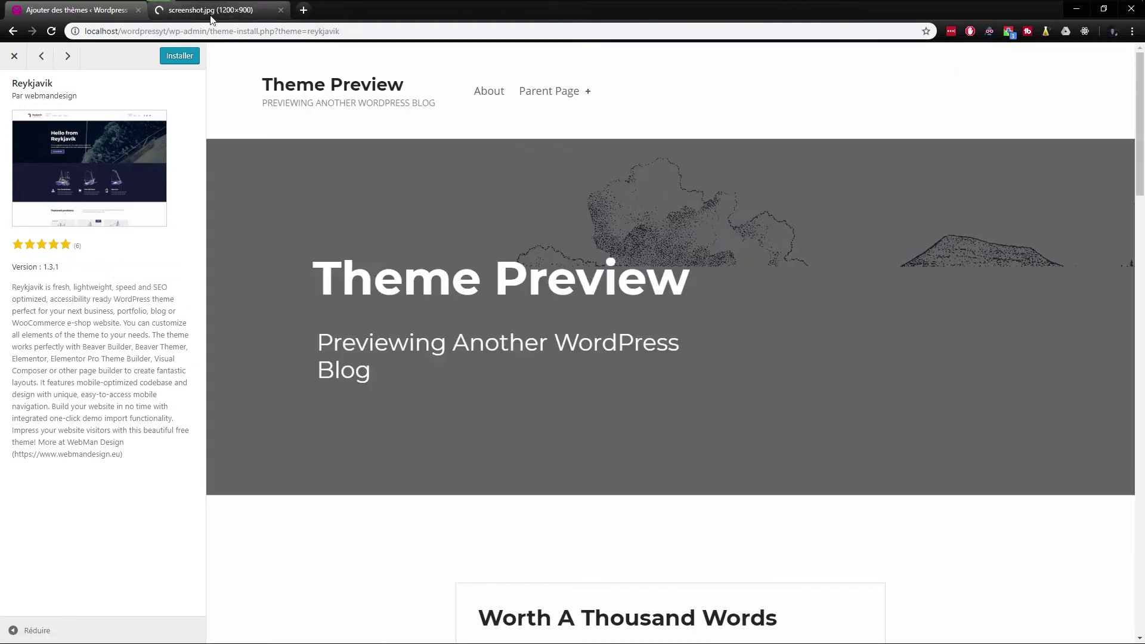
click(210, 12)
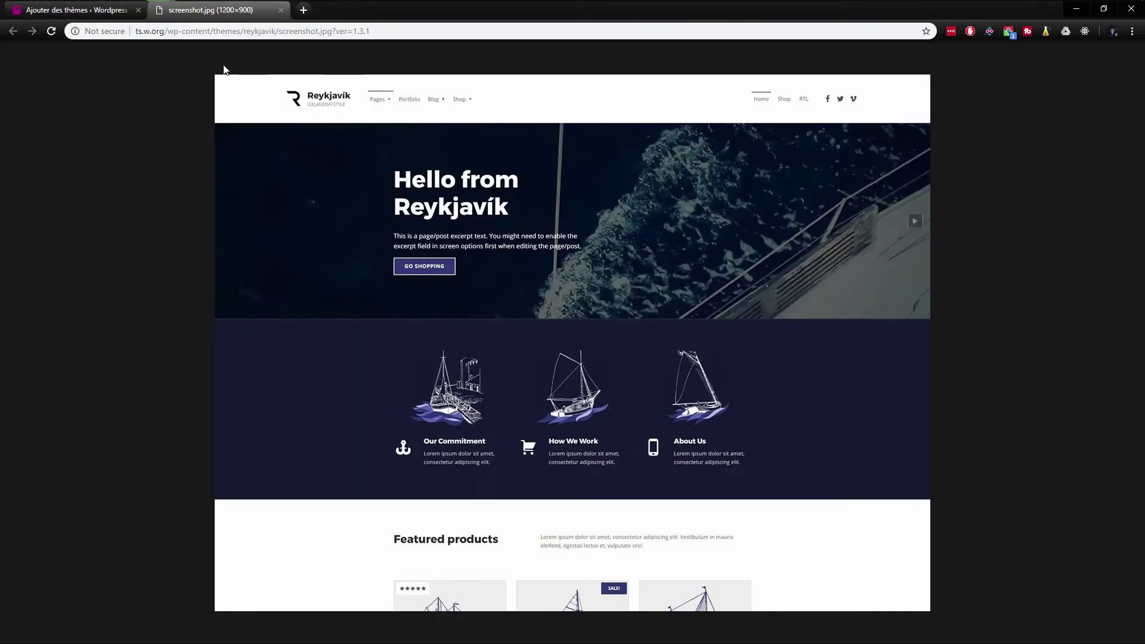
middle_click(205, 12)
Move on to the Business-A preview, view its screenshot at full size in a separate tab, and close that tab
click(67, 56)
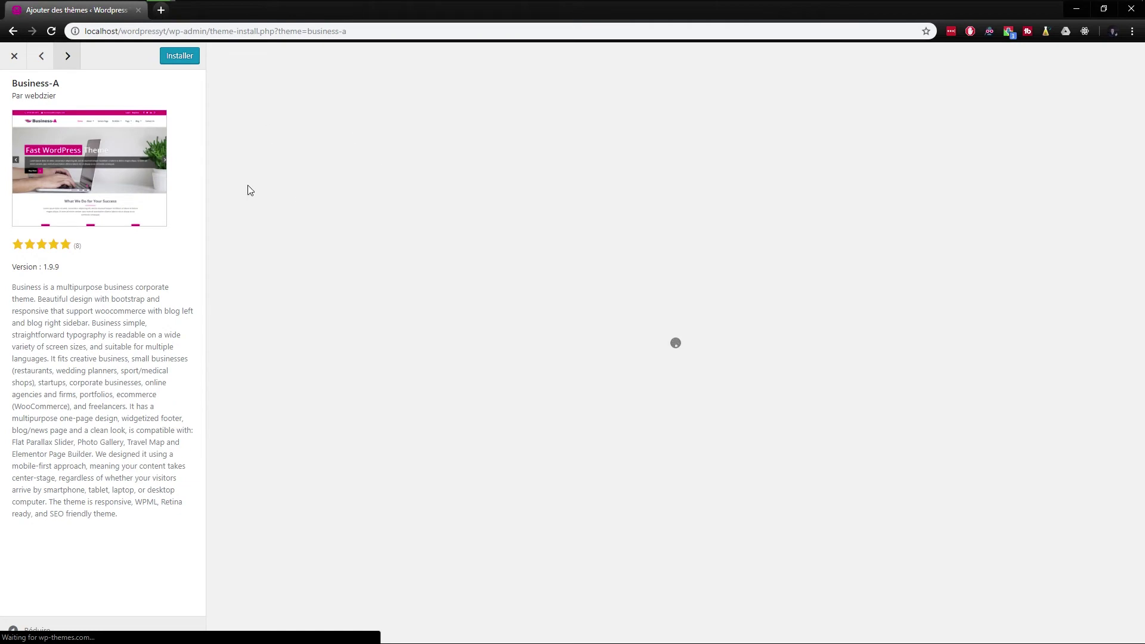
right_click(99, 150)
click(123, 159)
click(204, 15)
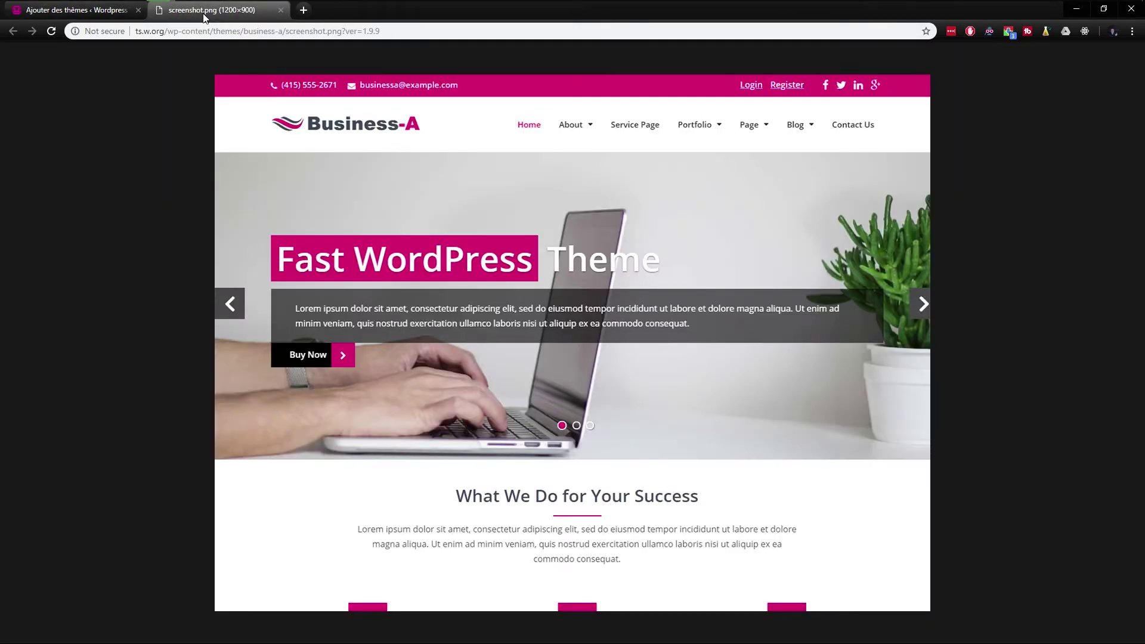
middle_click(204, 13)
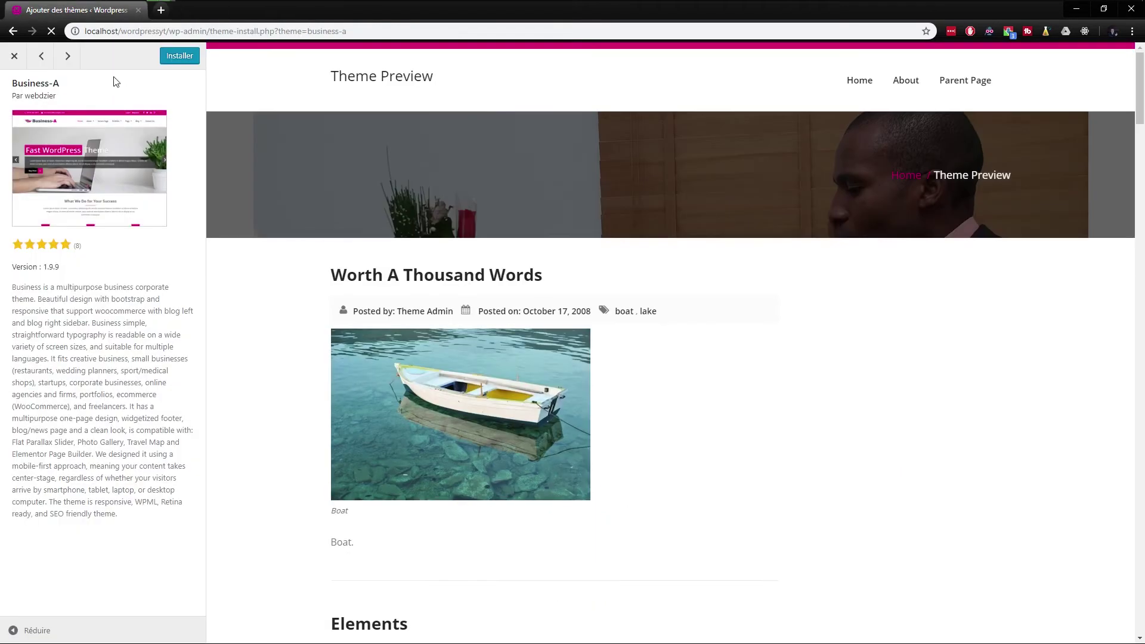
Go back through the previews to Toivo Lite, examine its full-size screenshot in a separate tab, and close that tab
click(68, 60)
click(39, 60)
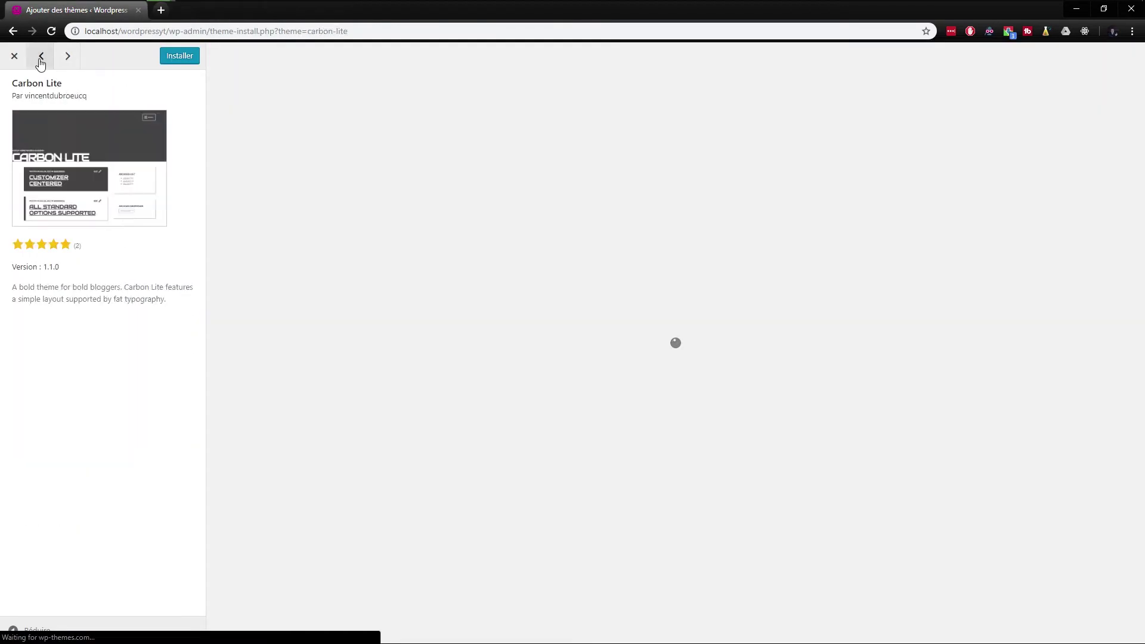
click(40, 60)
click(39, 59)
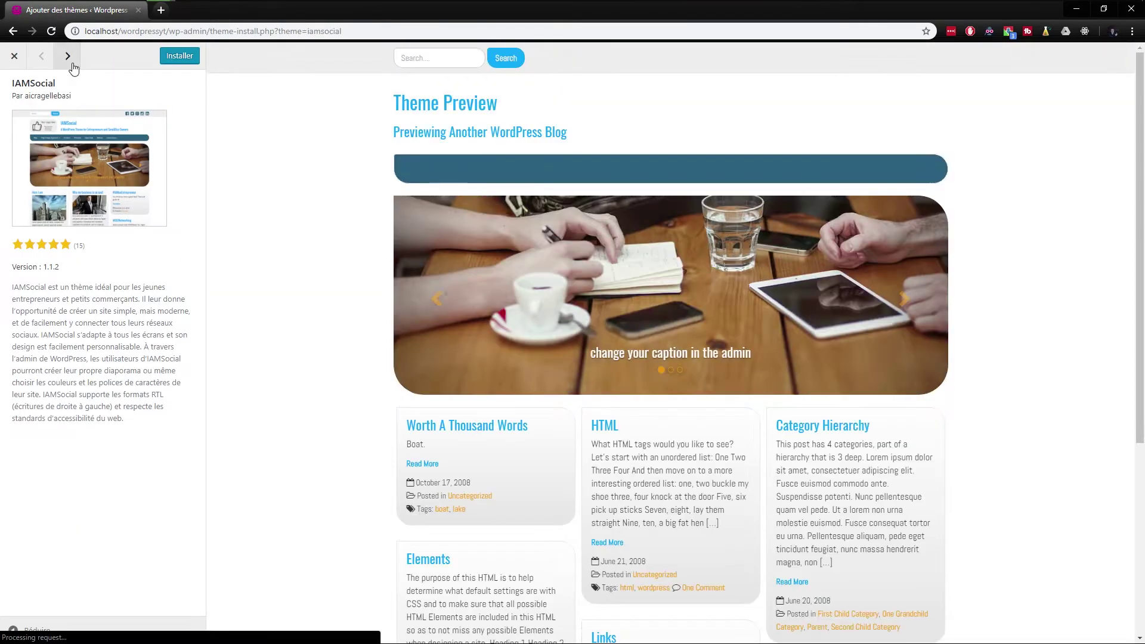
click(67, 56)
right_click(86, 154)
click(122, 161)
click(183, 15)
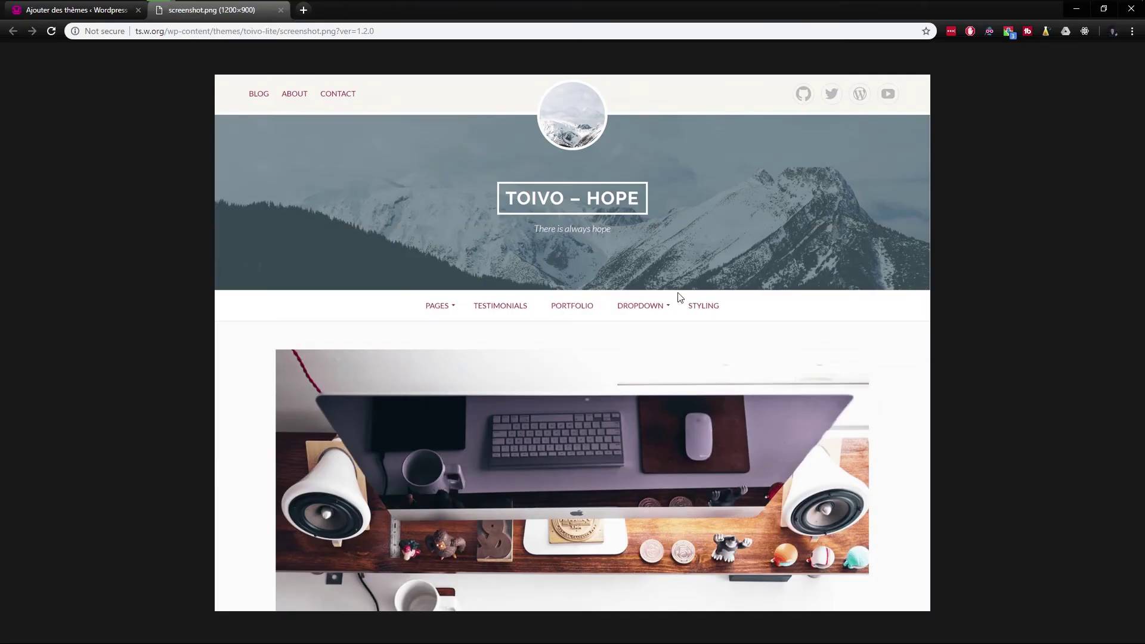
click(281, 10)
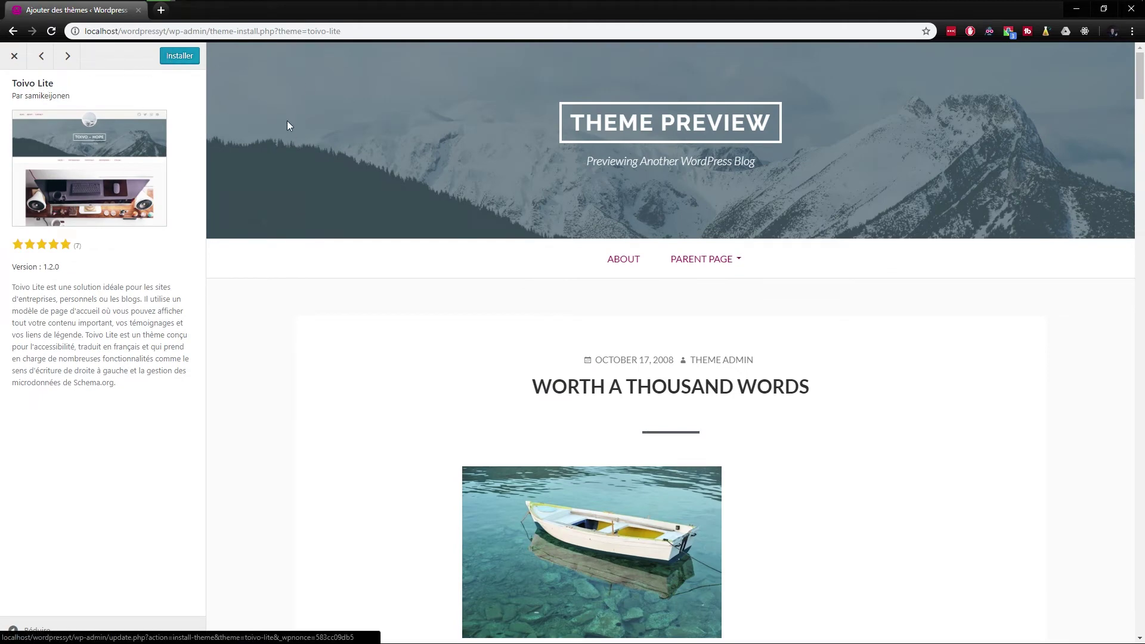
Install and activate the Toivo Lite theme
click(181, 59)
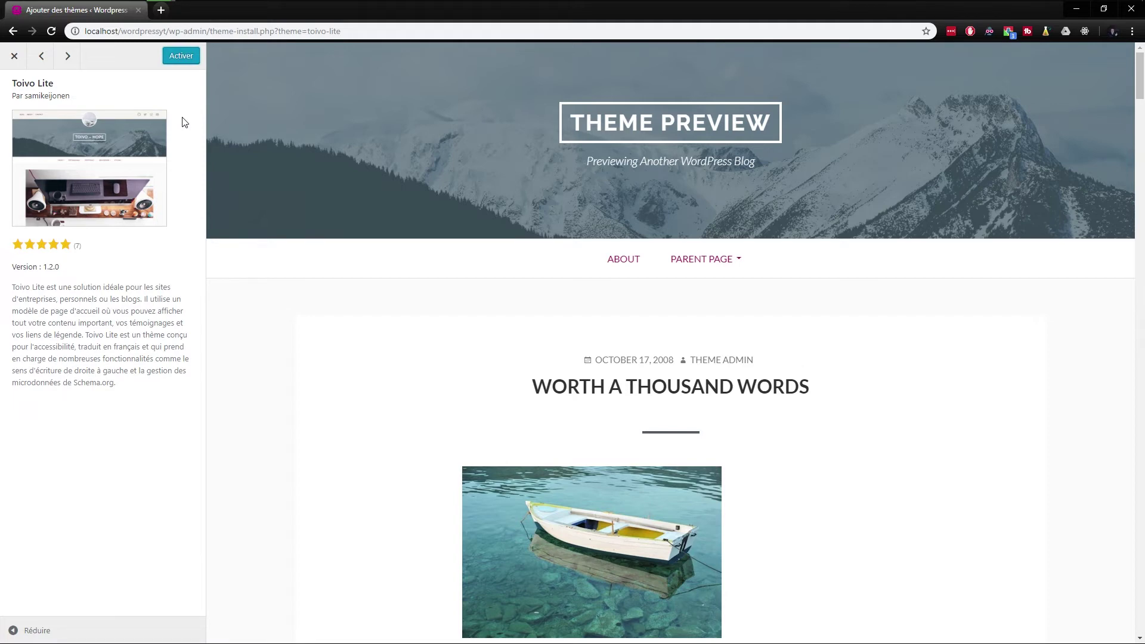
click(185, 67)
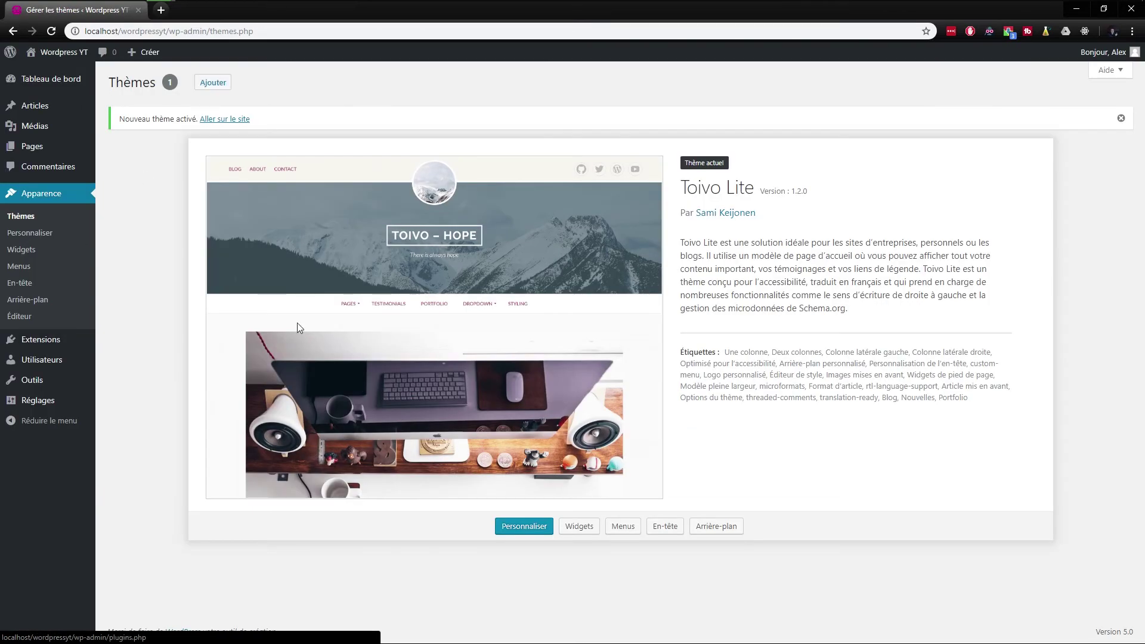
Open the site in a new tab and look over its home page with the Toivo Lite theme
mouse_move(49, 55)
middle_click(45, 76)
click(200, 12)
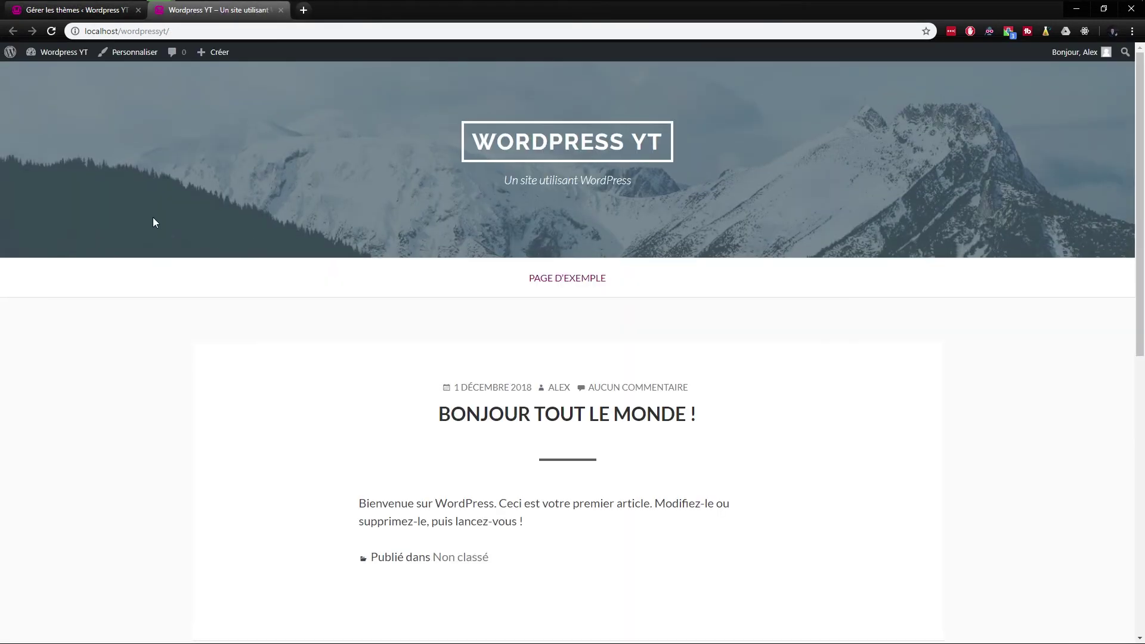
scroll(602, 389, down, 4)
scroll(693, 406, up, 1)
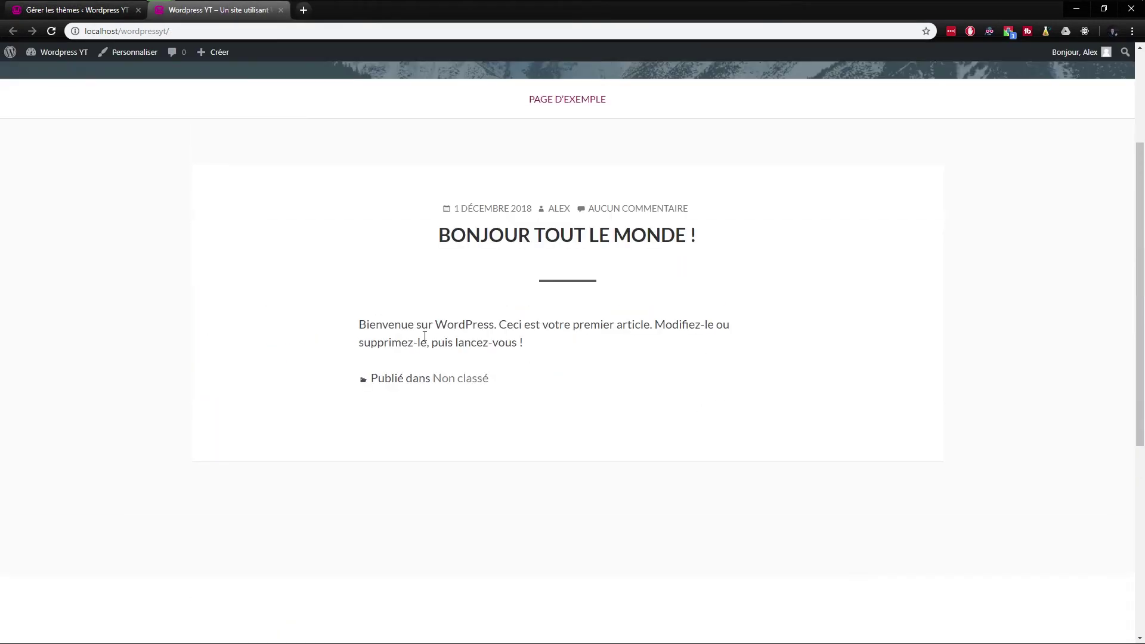
scroll(648, 408, up, 3)
Look through the site's Page d'exemple and return to the home page
click(557, 278)
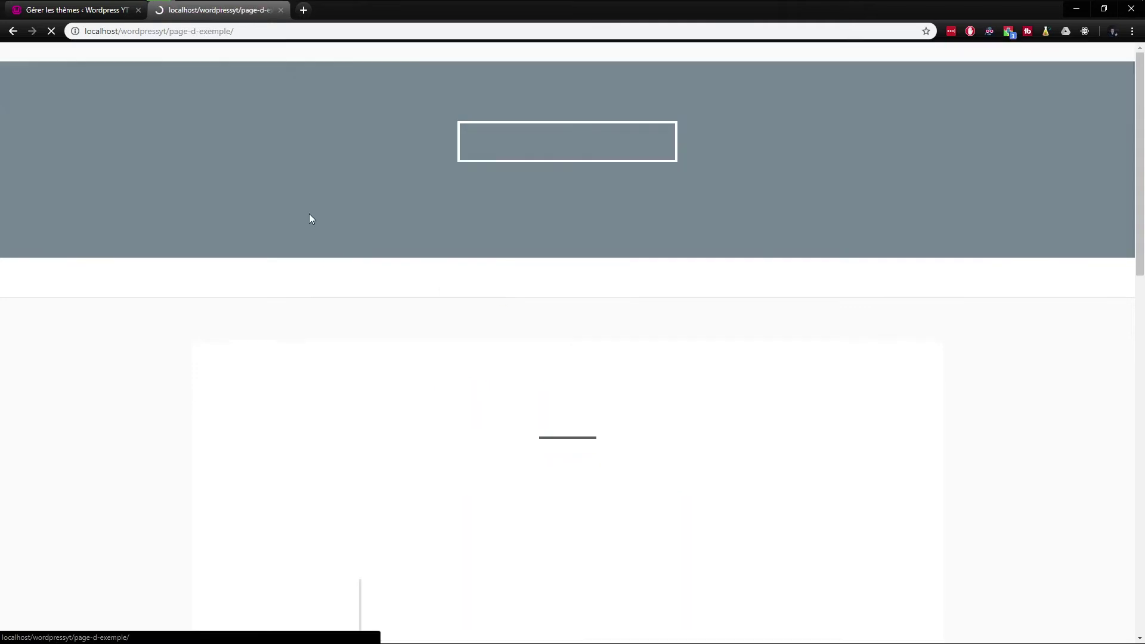
scroll(199, 410, down, 10)
scroll(184, 251, up, 10)
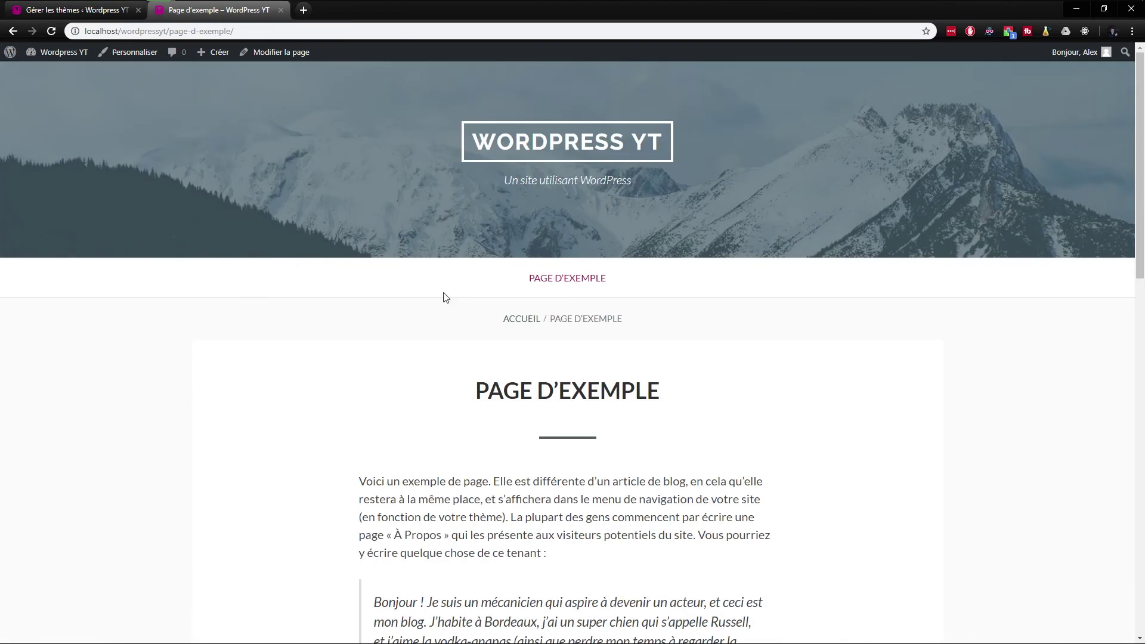
click(504, 143)
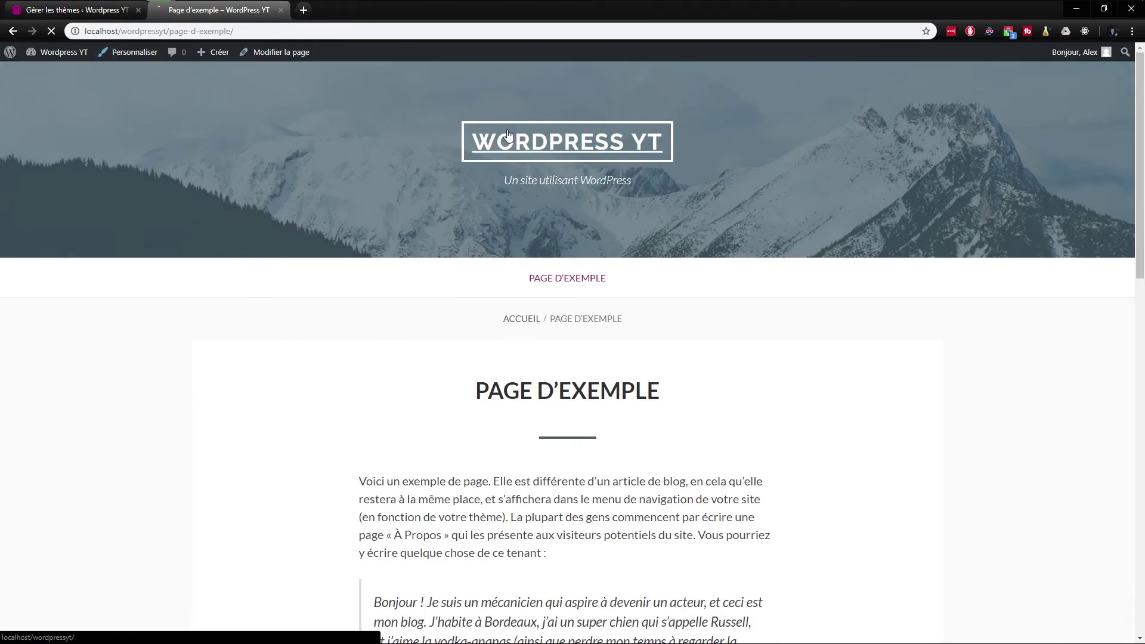
Open the site customizer and examine the Mises en page and Réglages de l'arrière plan options in Paramètres de thème
click(121, 53)
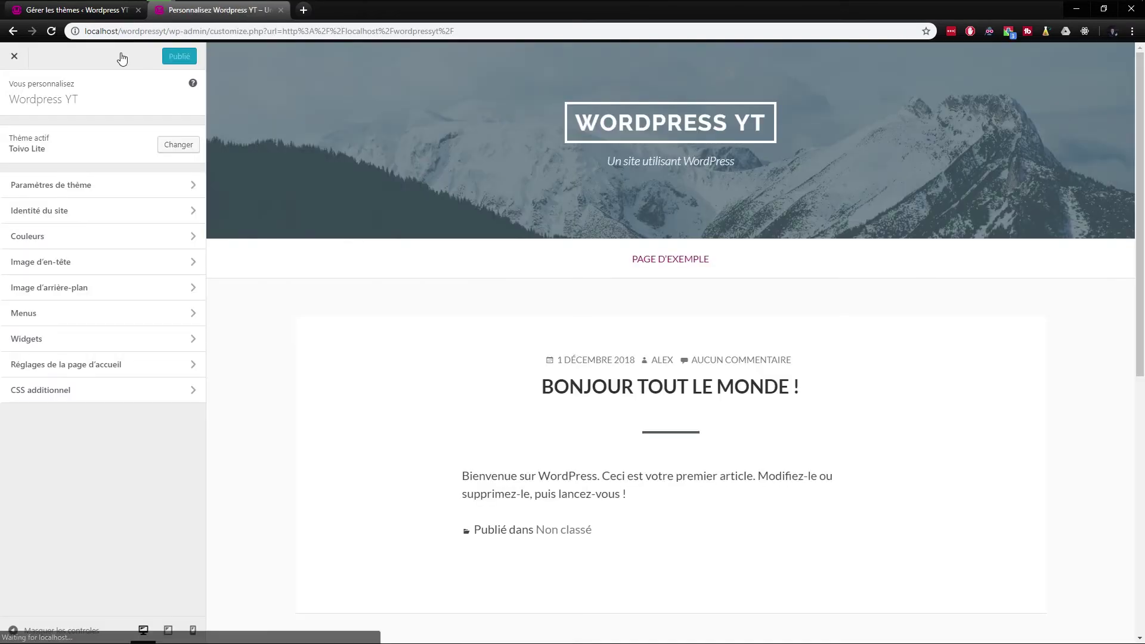
click(181, 186)
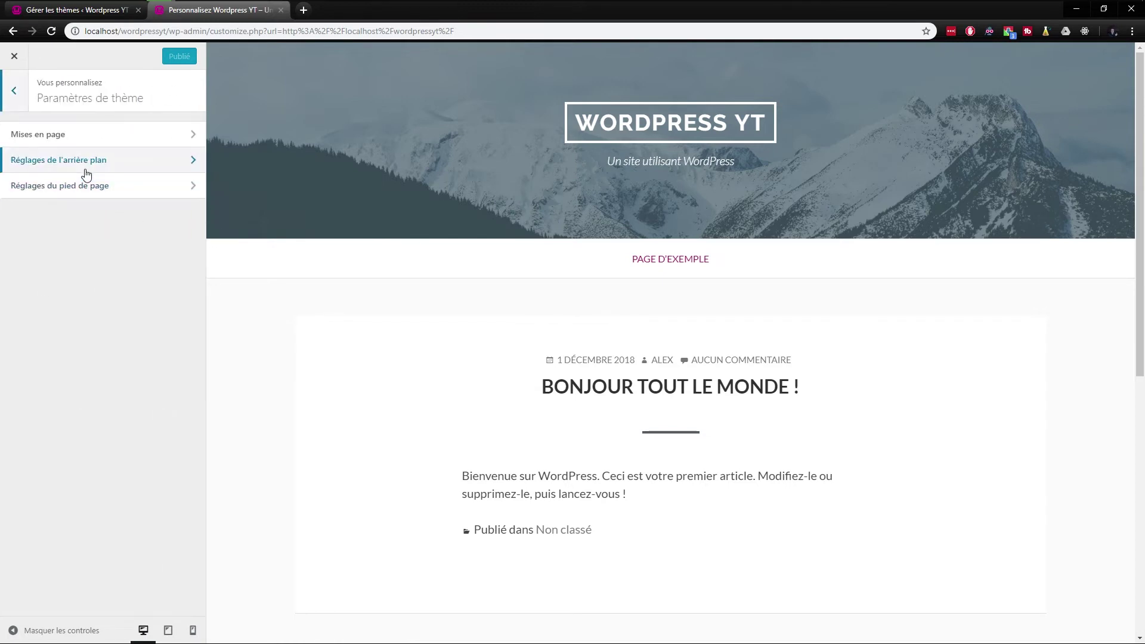
click(68, 139)
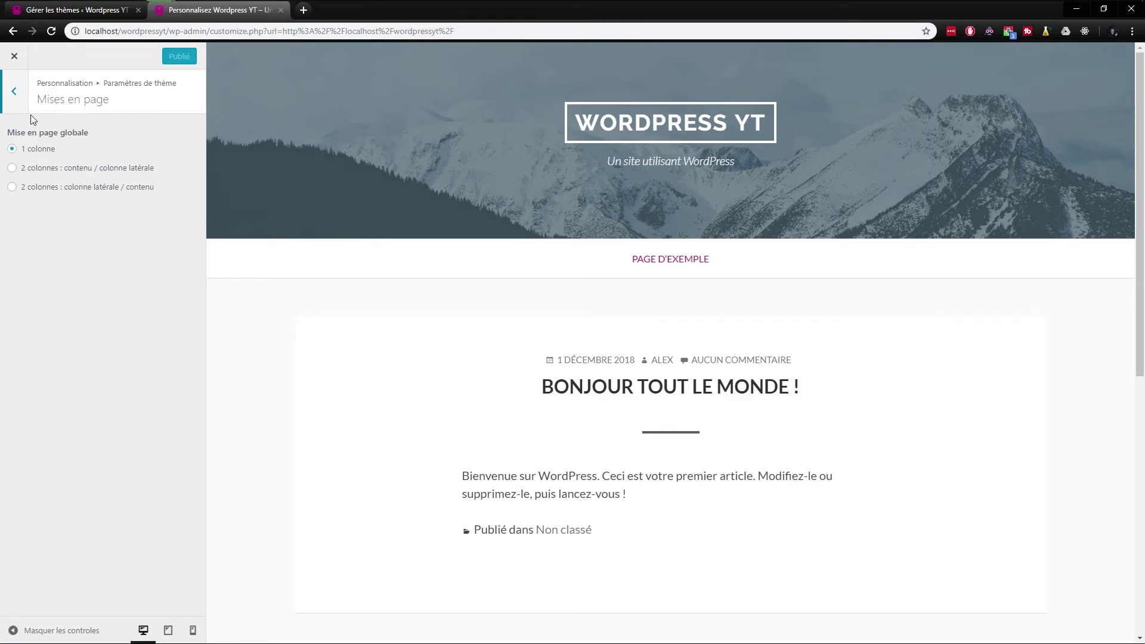
click(15, 98)
click(63, 172)
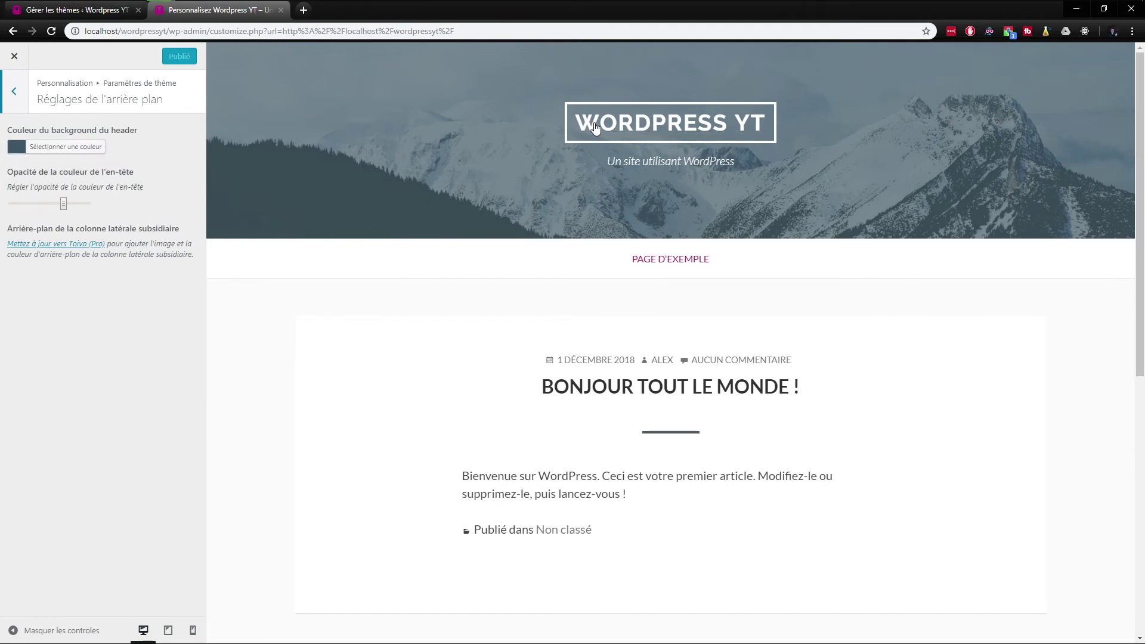
click(15, 95)
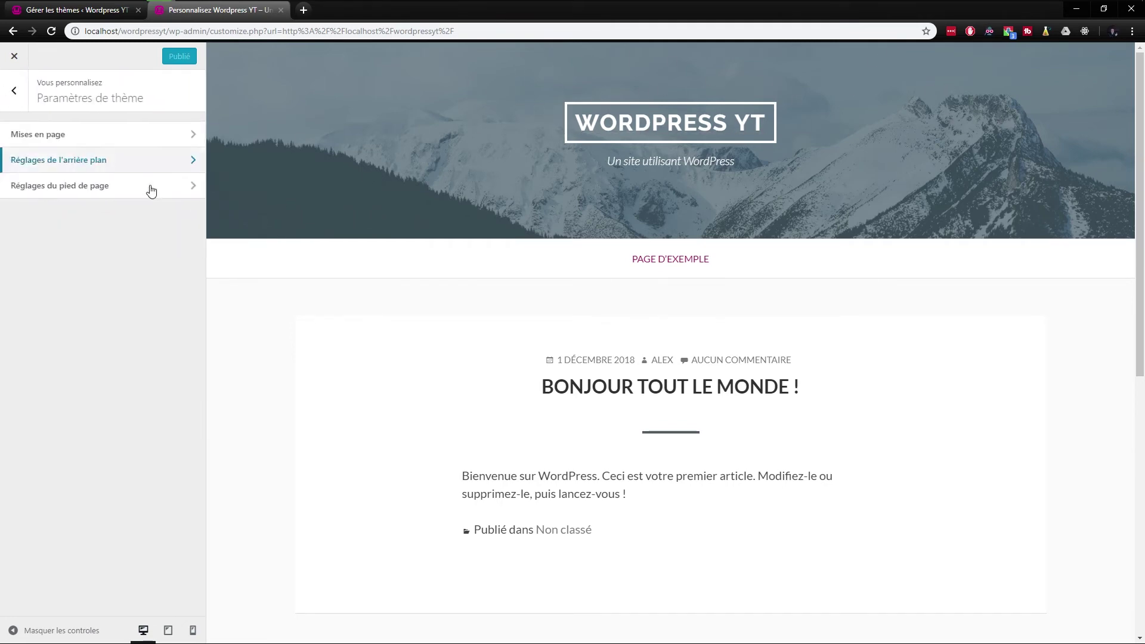
click(27, 157)
click(10, 94)
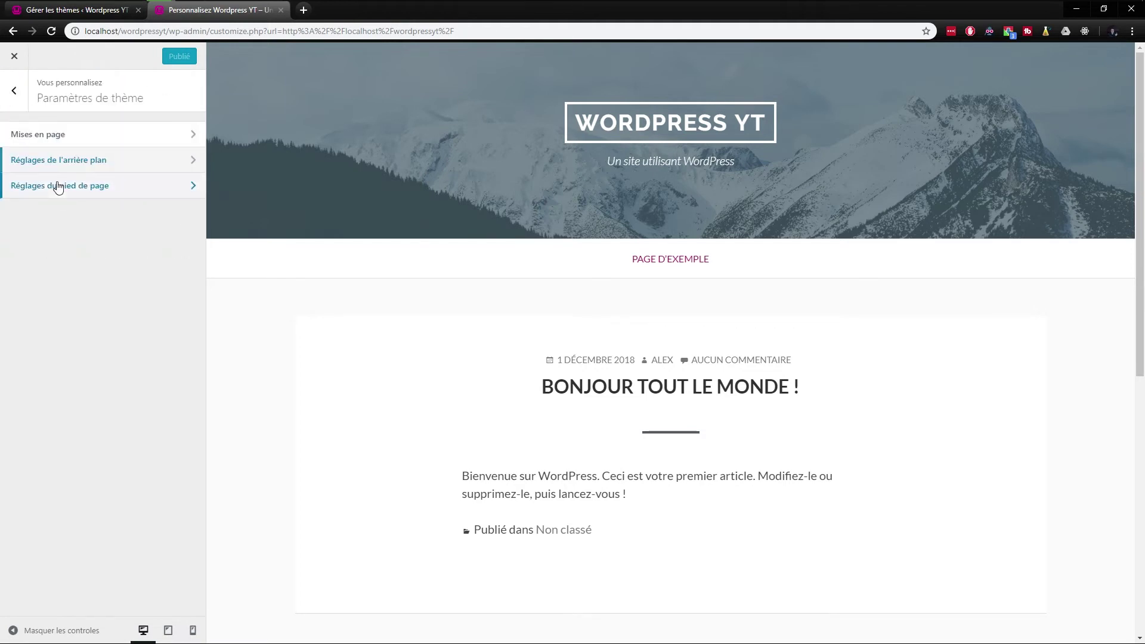
Examine the Réglages du pied de page options and the footer text, and return to the customizer's main list
click(56, 185)
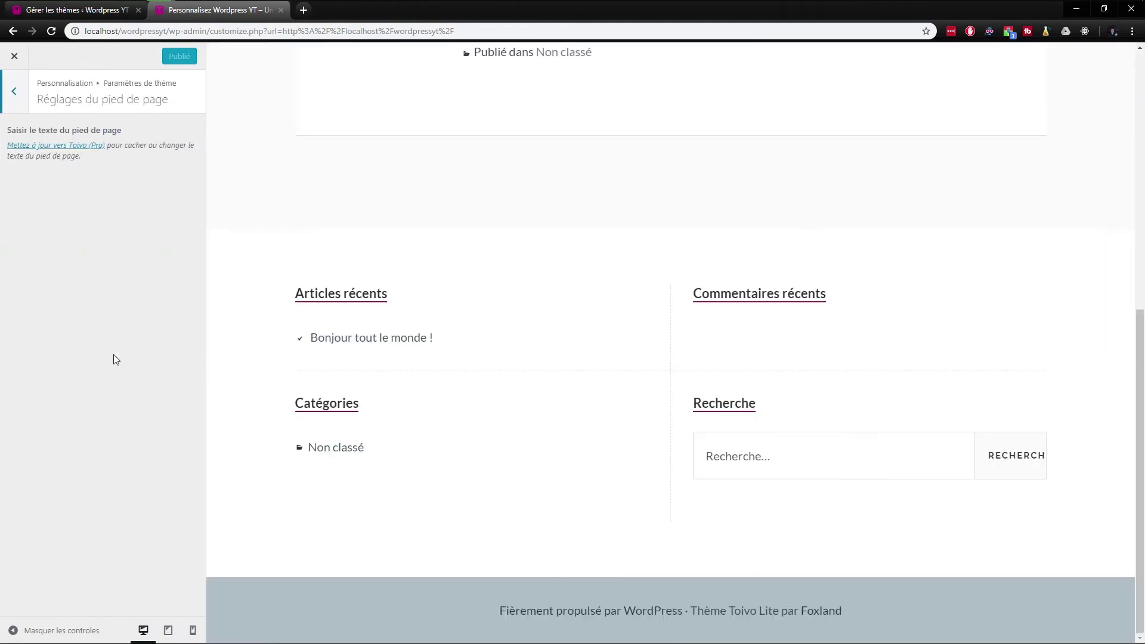
drag(861, 619, 494, 616)
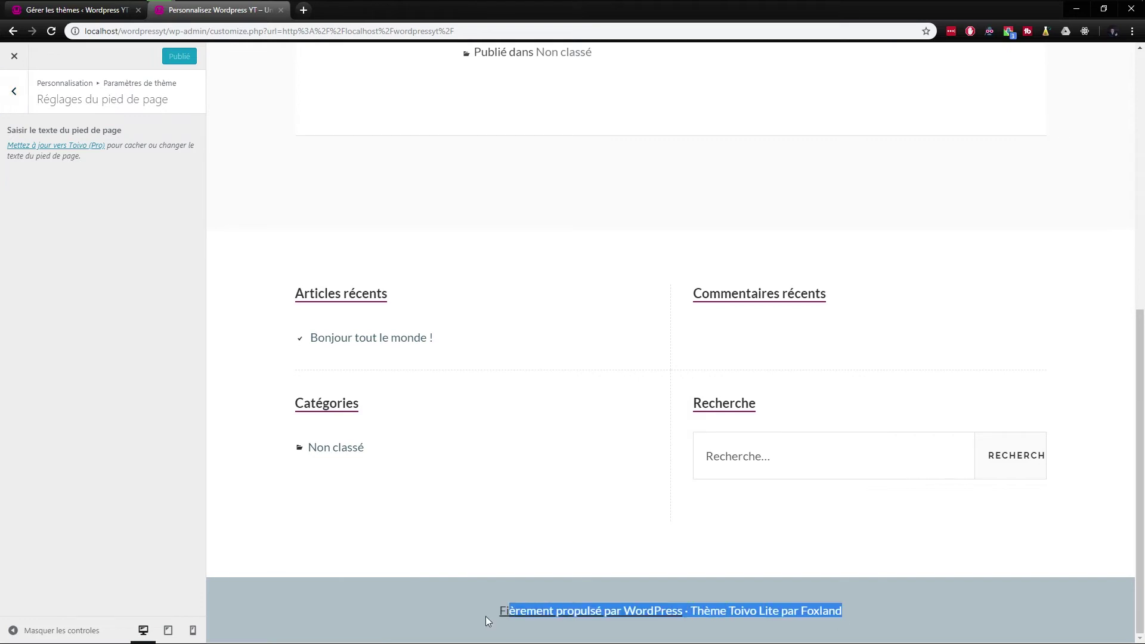
click(370, 595)
click(21, 89)
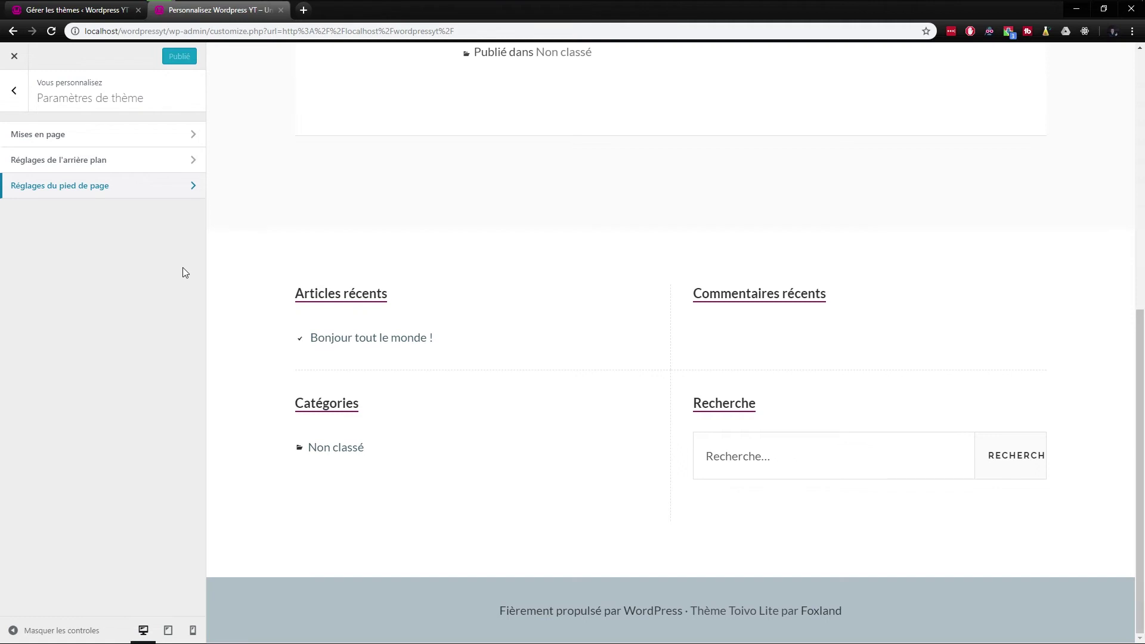
click(18, 91)
scroll(257, 293, up, 8)
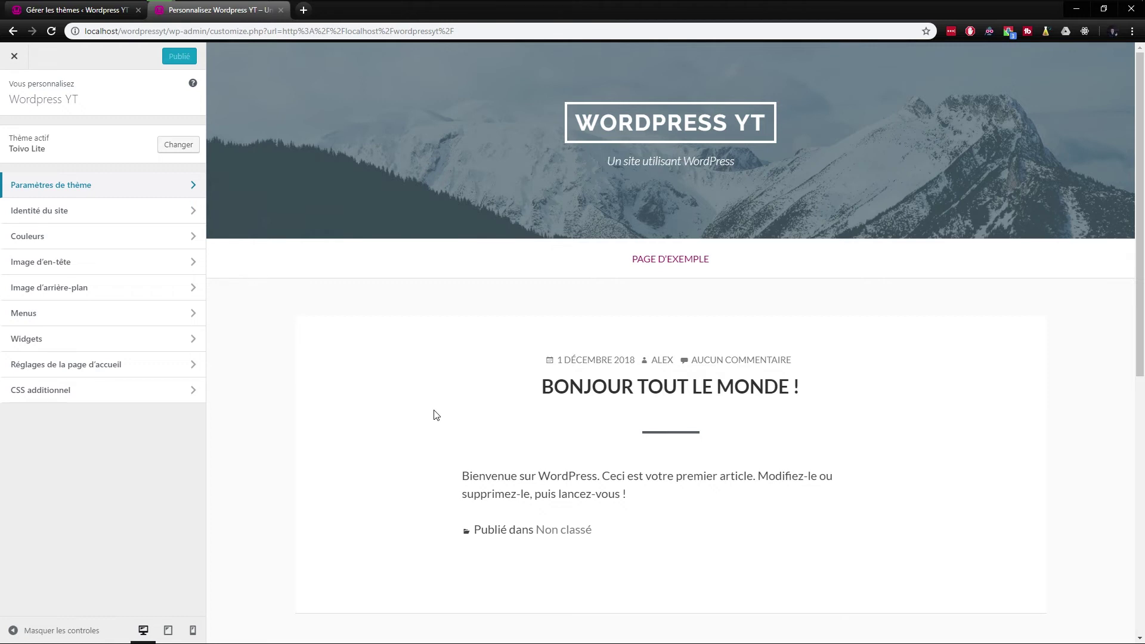
Close the customizer, switch back to the theme management tab, and open the customizer from the admin's Apparence section
click(27, 60)
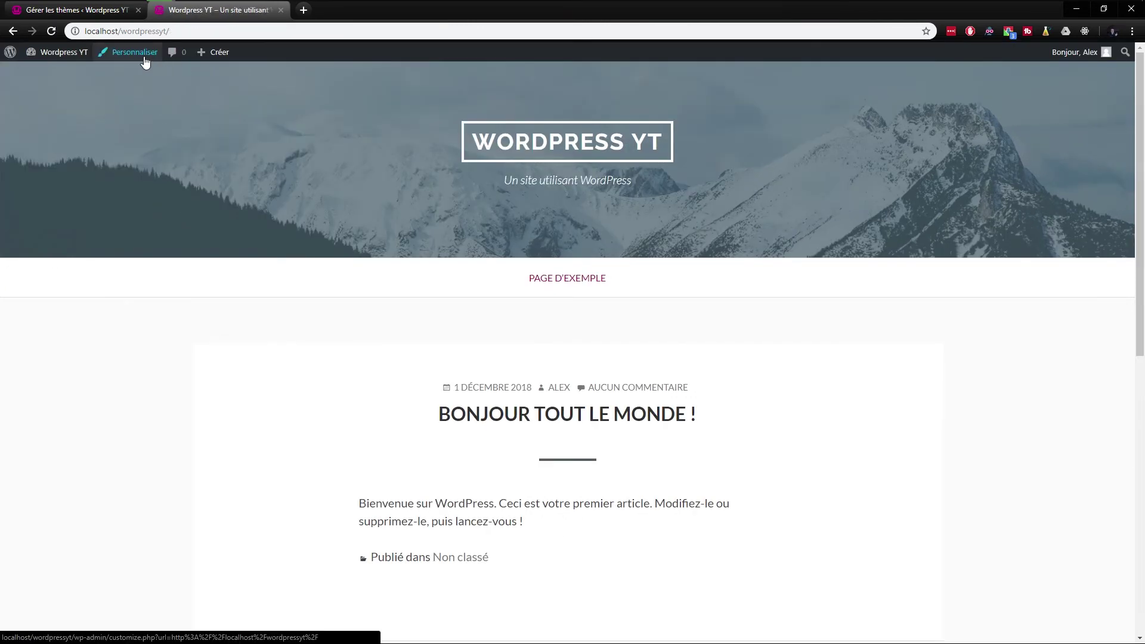
click(71, 10)
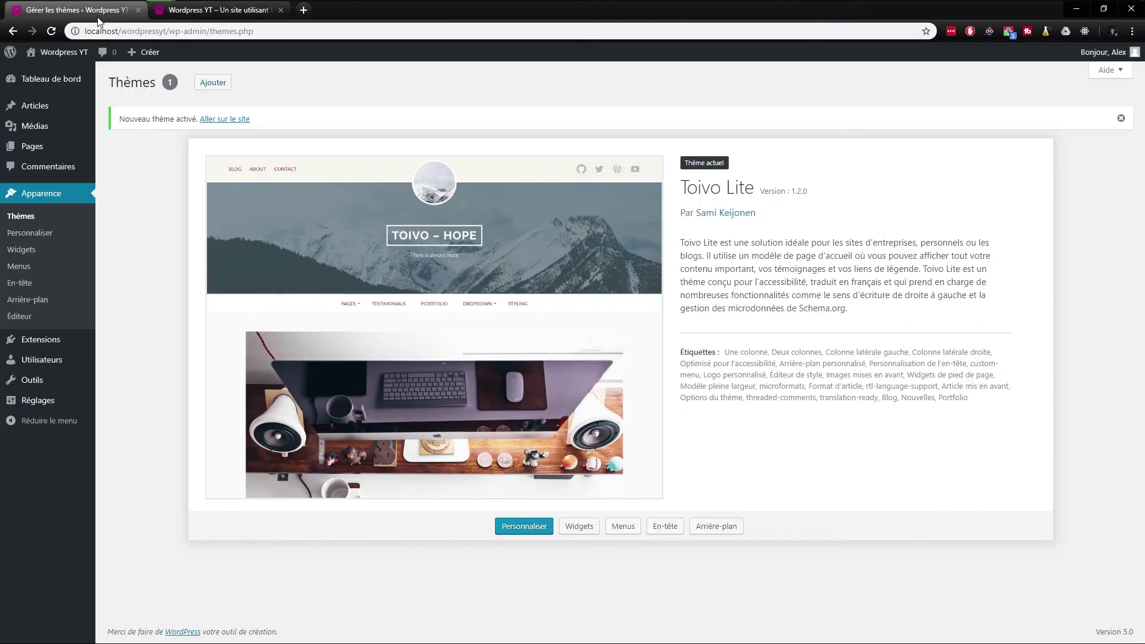
click(25, 236)
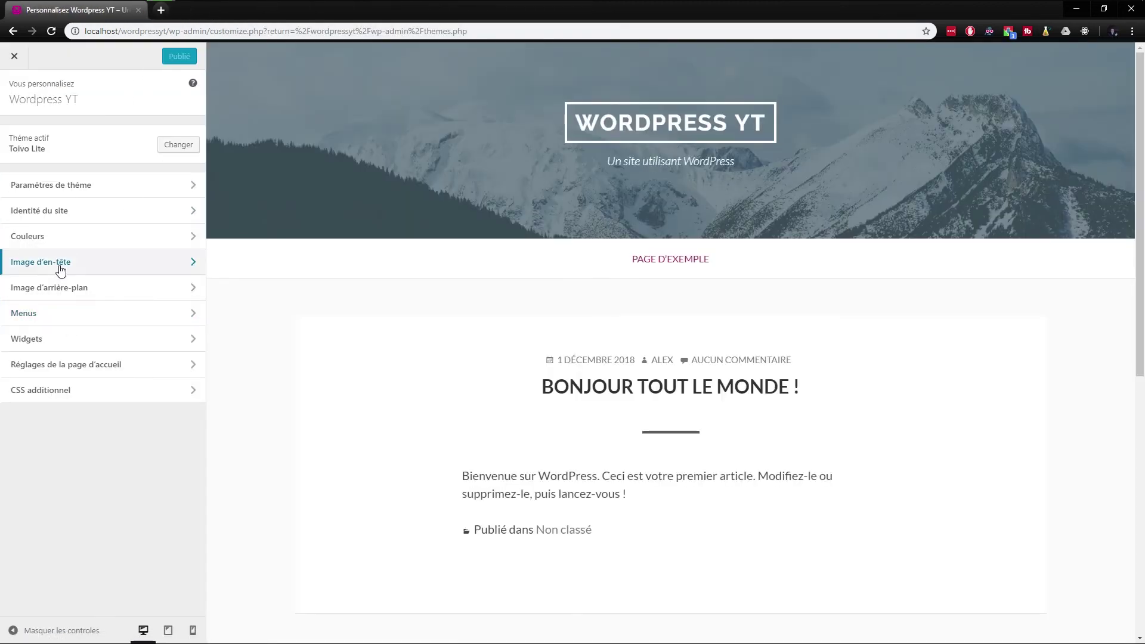
Examine the Image d'en-tête, Image d'arrière-plan and Menus sections of the customizer, returning to its main list
click(62, 266)
click(14, 91)
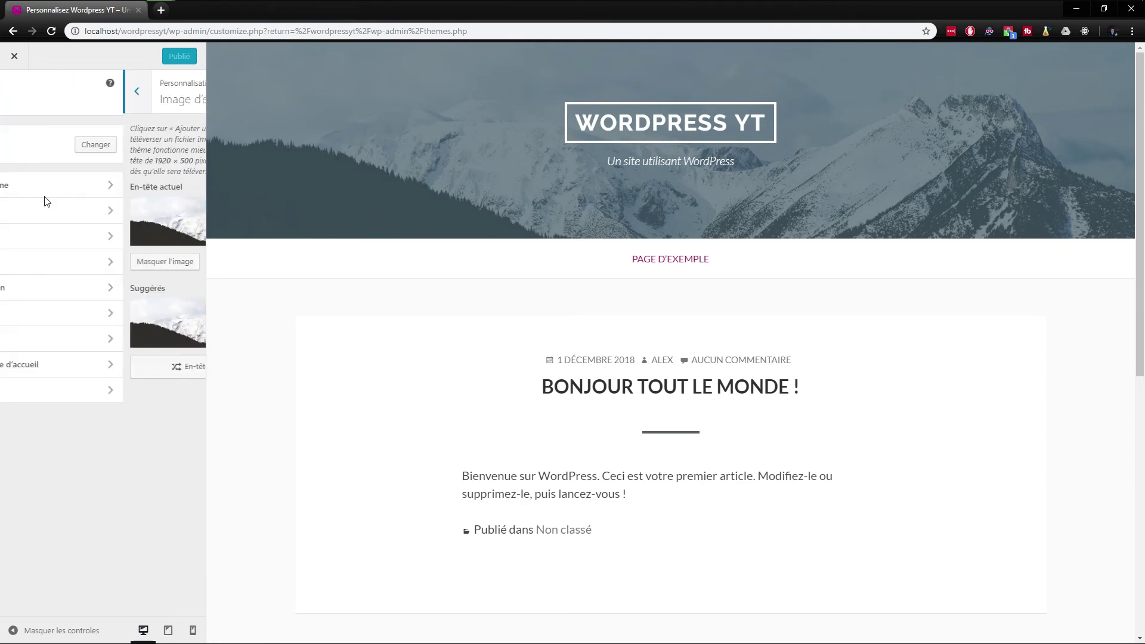
click(88, 297)
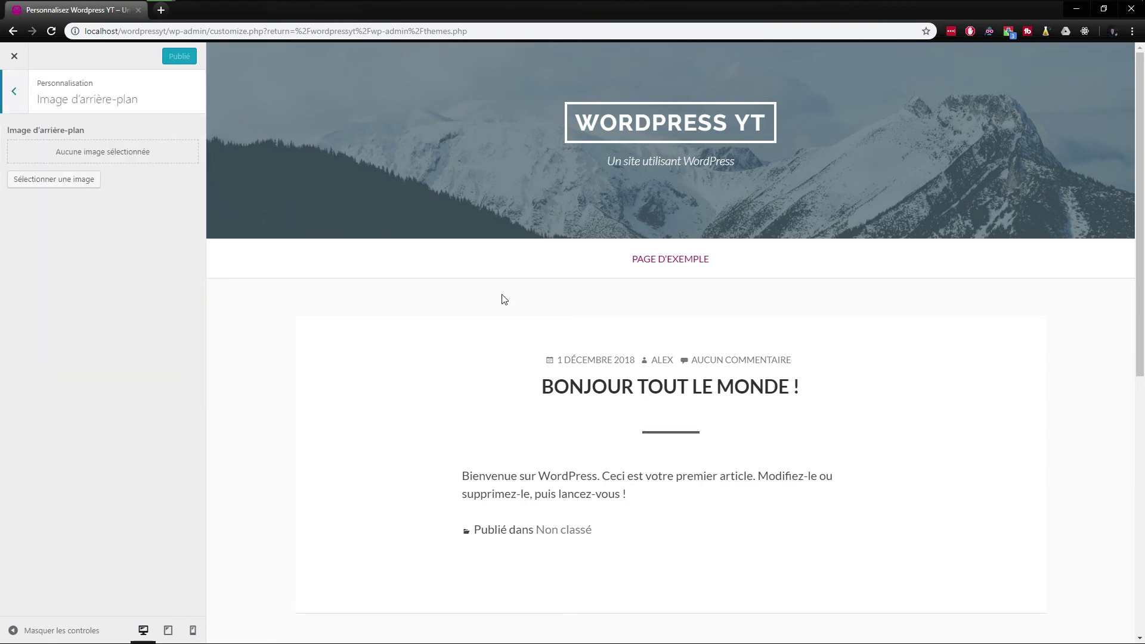
click(14, 90)
click(63, 309)
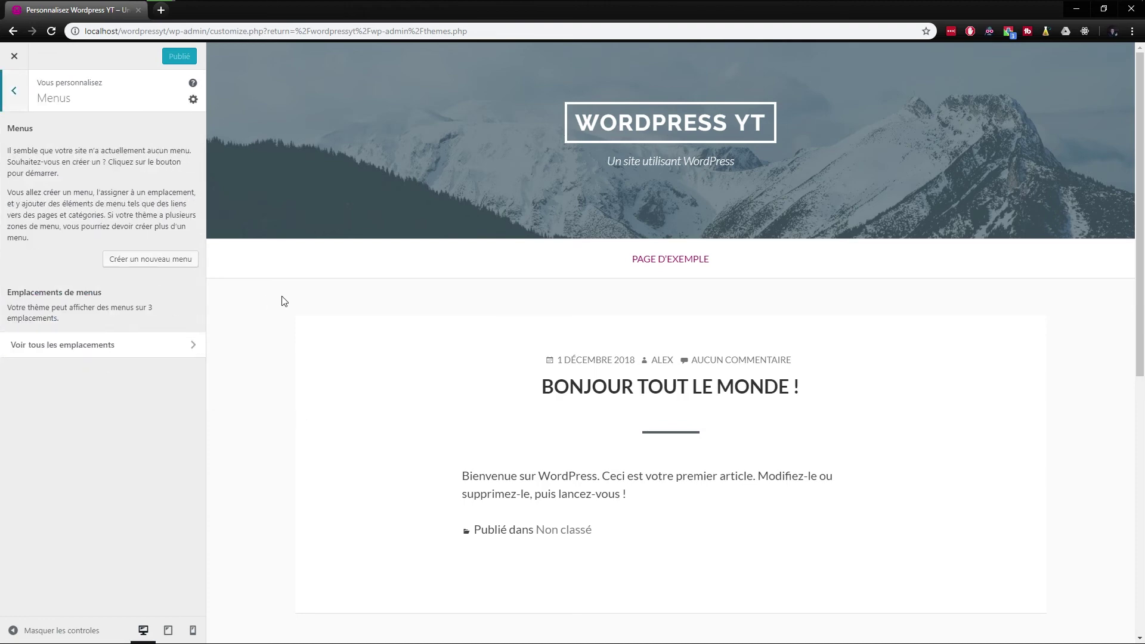
click(14, 91)
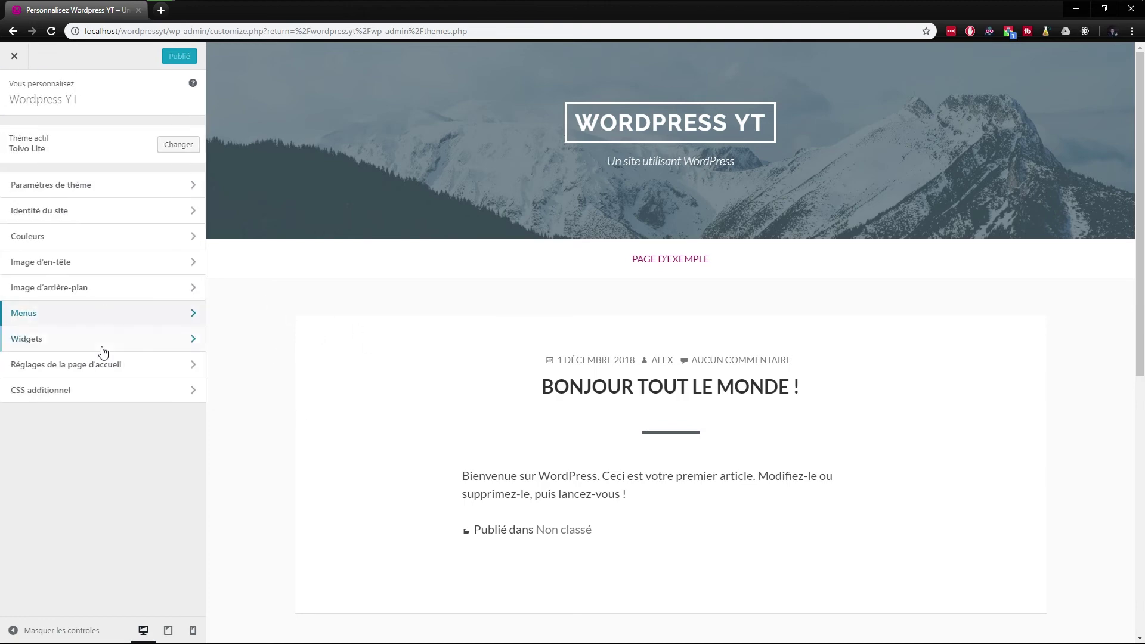
Examine the Subsidiaire widget area and the Réglages de la page d'accueil options, returning to the customizer's main list
click(62, 337)
click(60, 221)
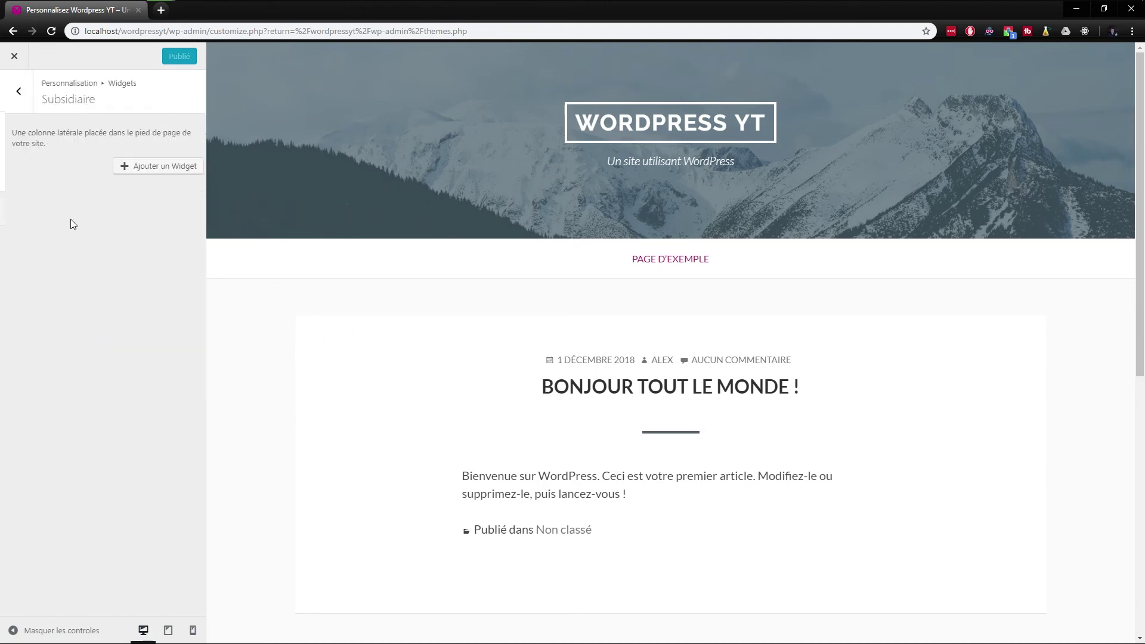
click(14, 91)
click(14, 91)
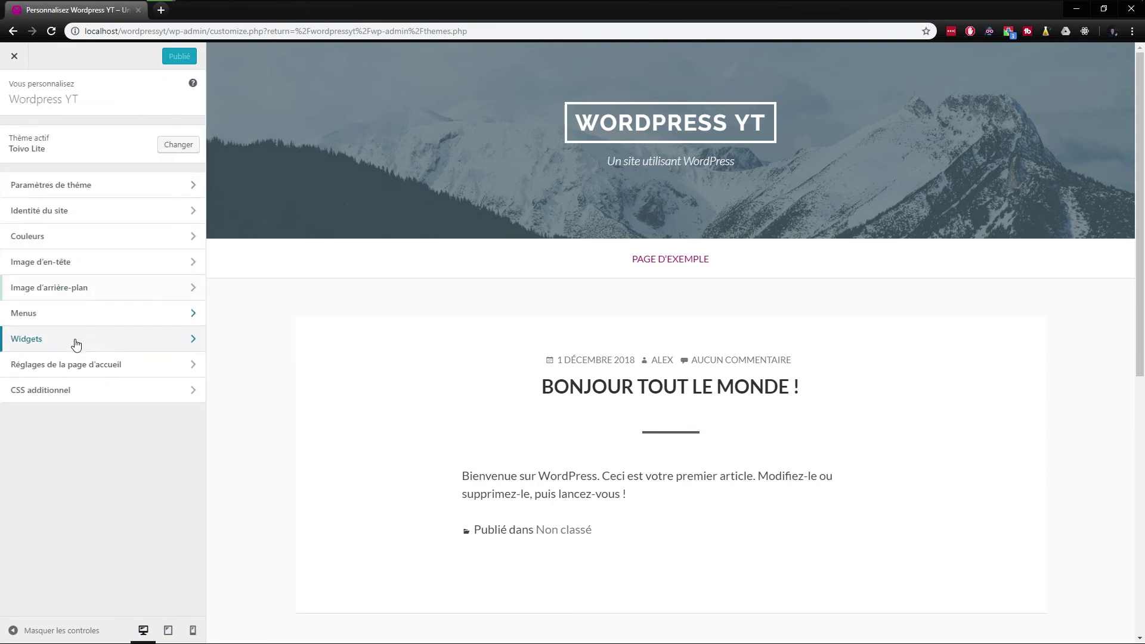
click(102, 370)
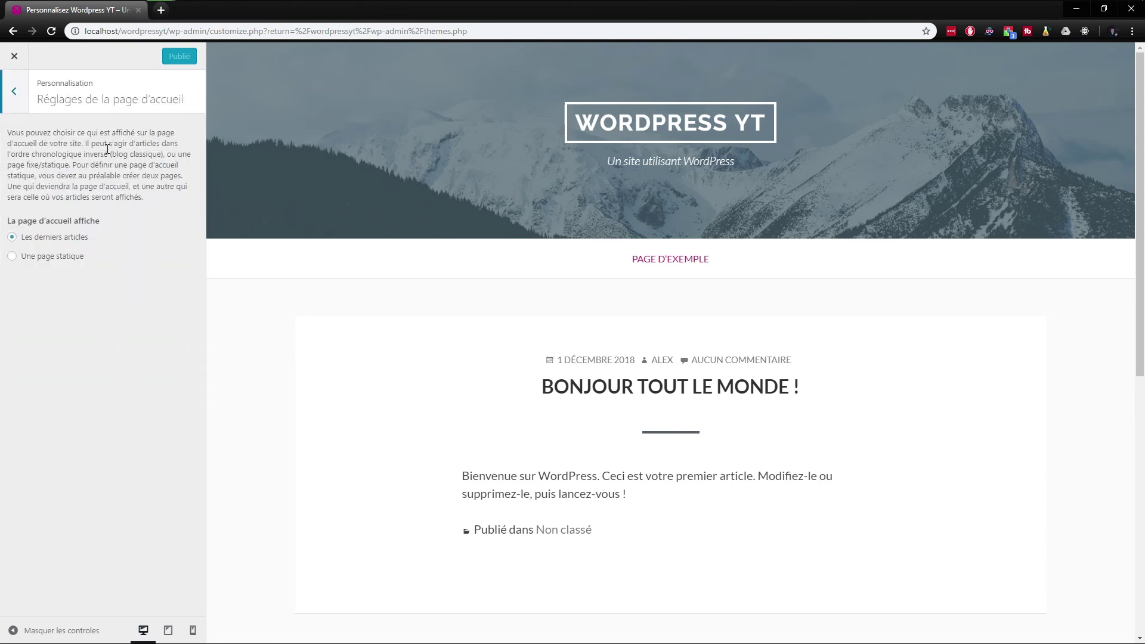
click(20, 94)
Look through the home page preview down to its footer and close the customizer
scroll(453, 358, down, 7)
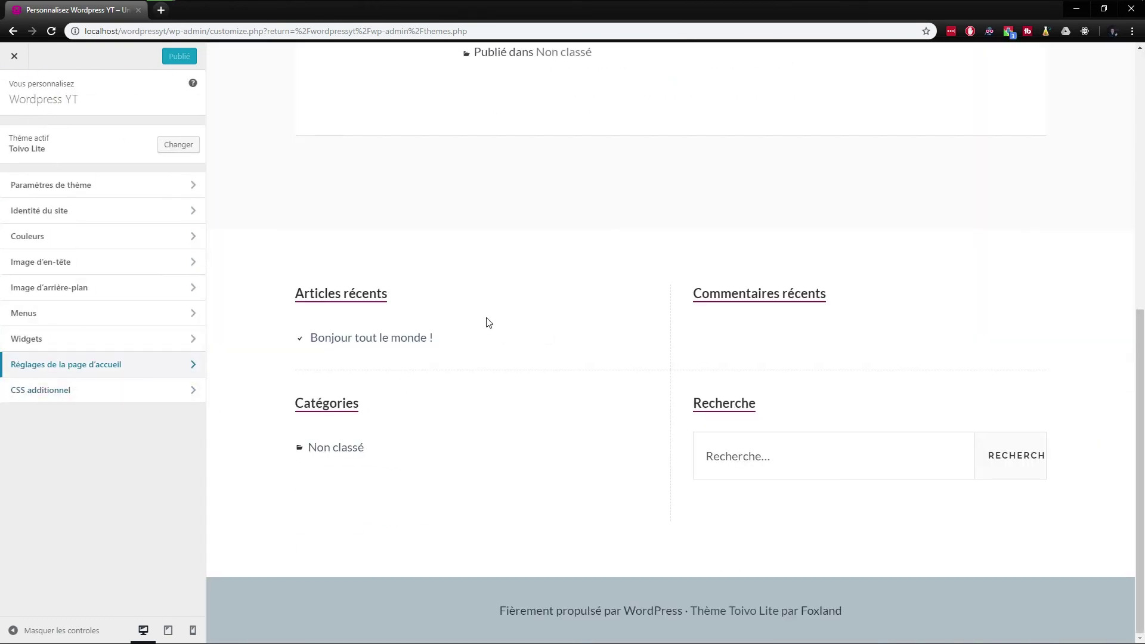
scroll(406, 352, up, 8)
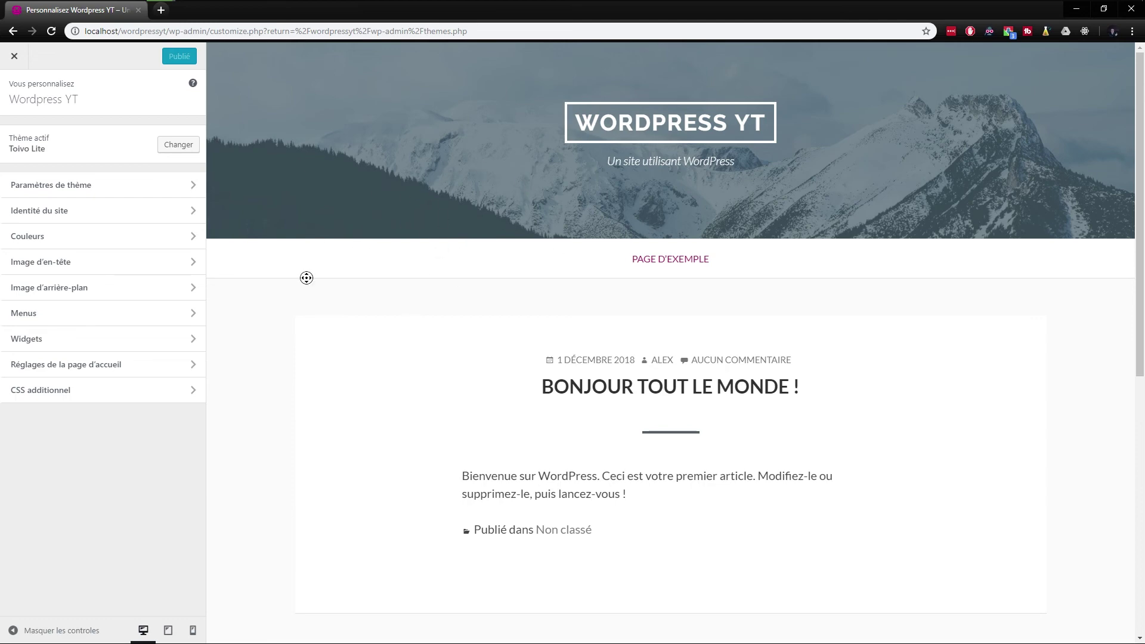
click(14, 56)
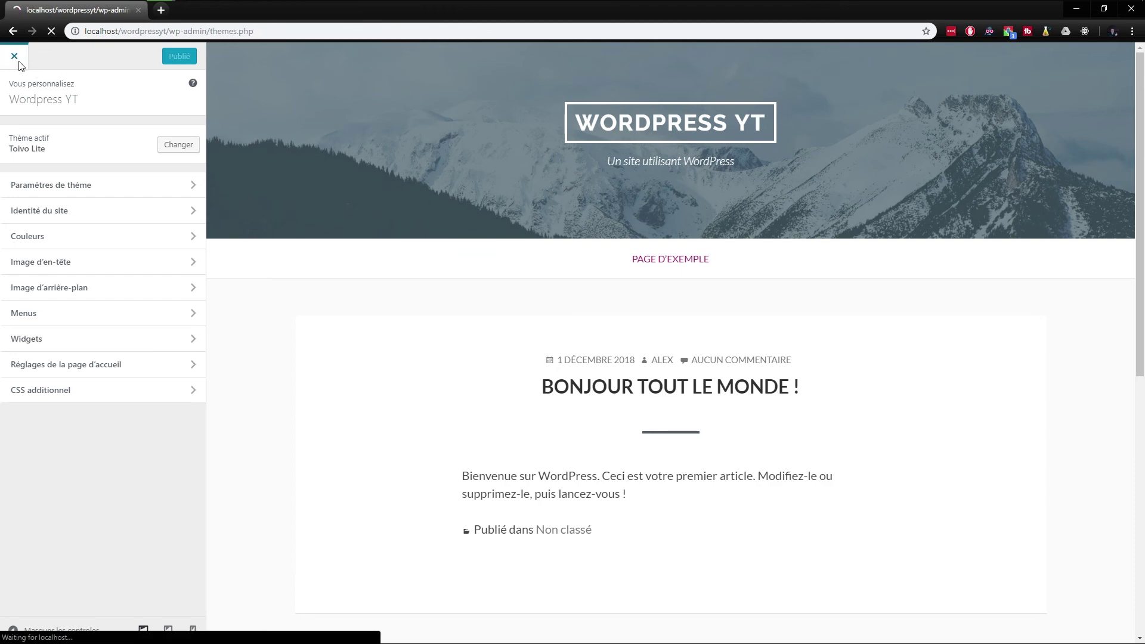